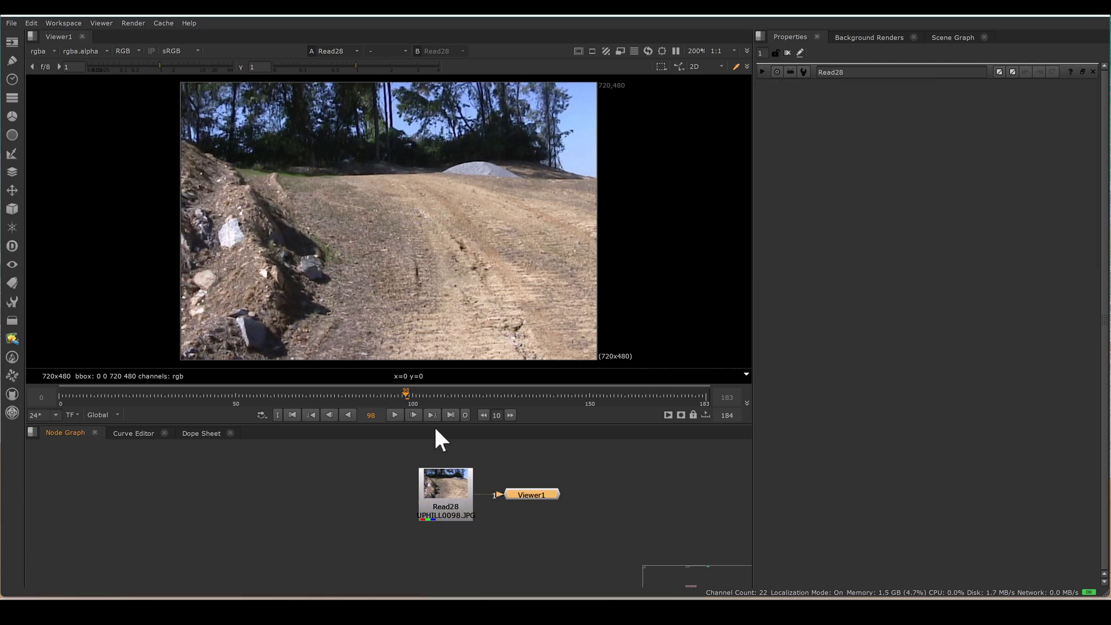
Play the road footage to see the camera shake, then open Read28's settings at frame 100.
click(392, 415)
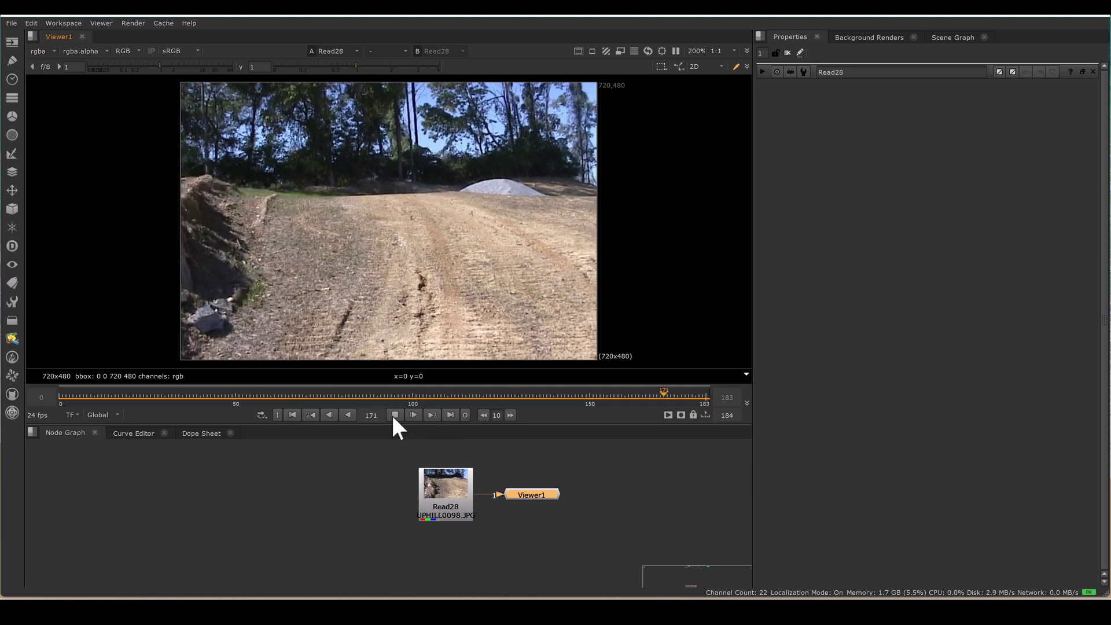
click(392, 414)
click(412, 396)
double_click(450, 514)
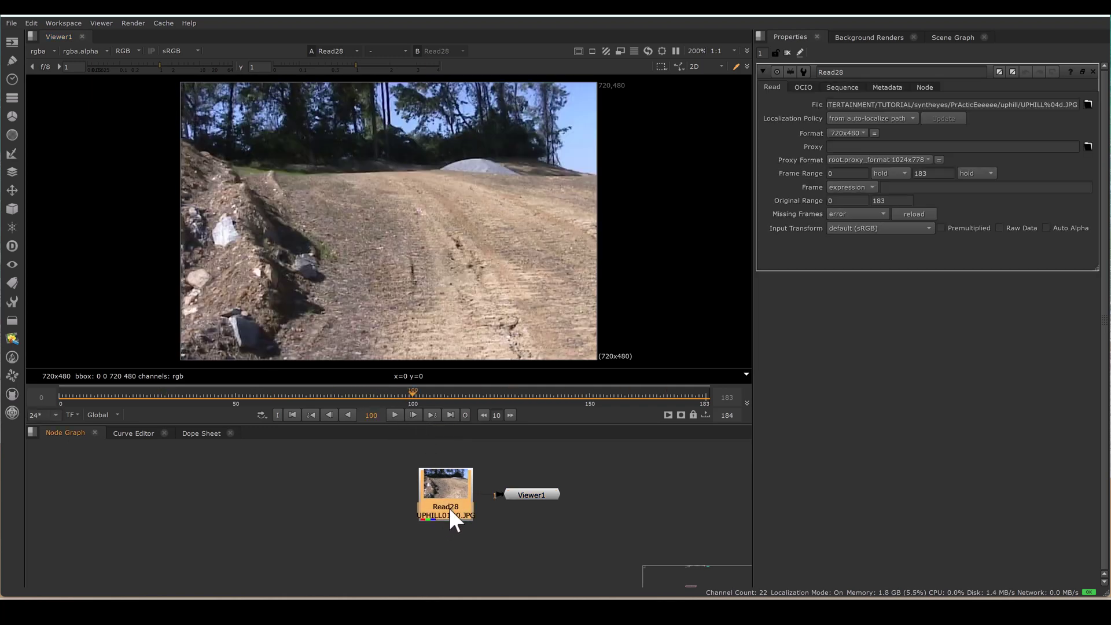
Add a Tracker node aligned beneath Read28 and step back to frame 97.
key(Tab)
text(track)
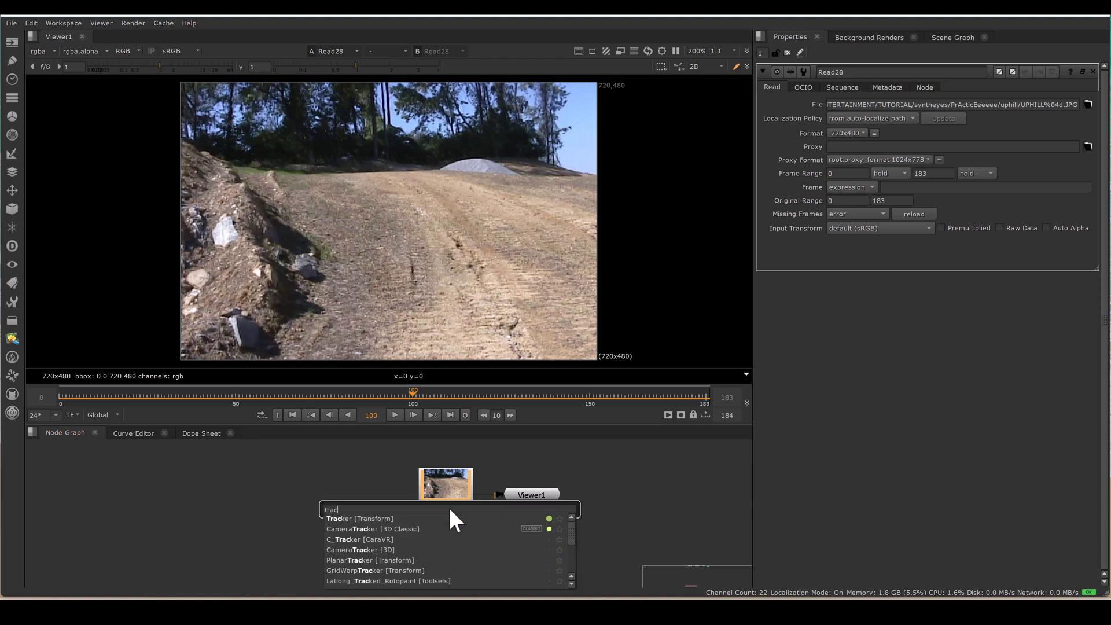
key(Return)
drag(443, 534, 453, 538)
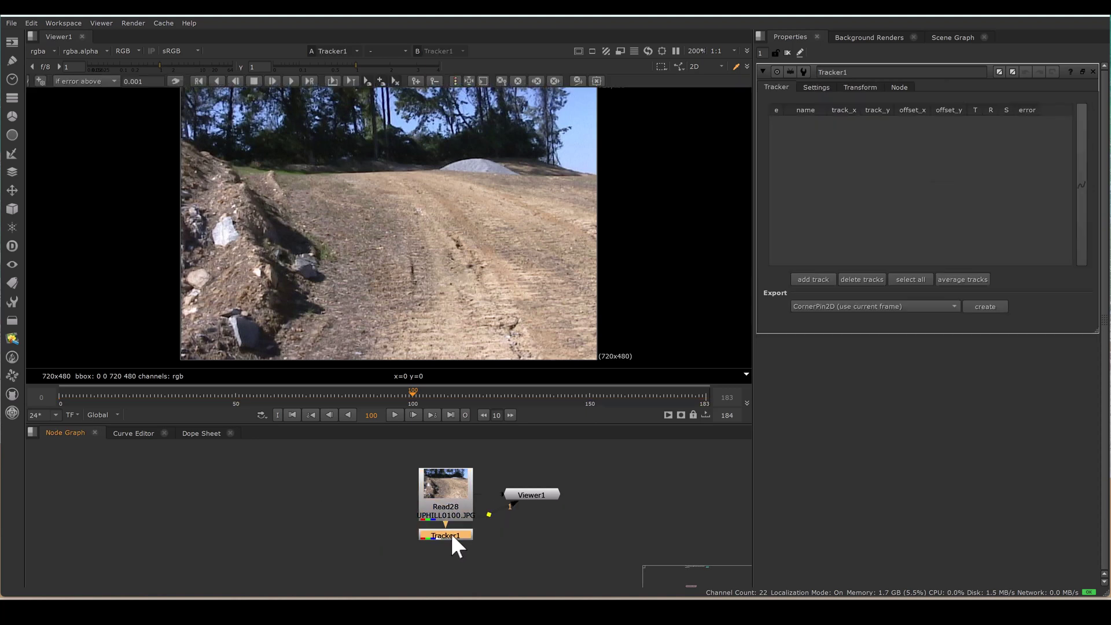
key(Left)
key(Left)
key(Left)
scroll(464, 249, up, 5)
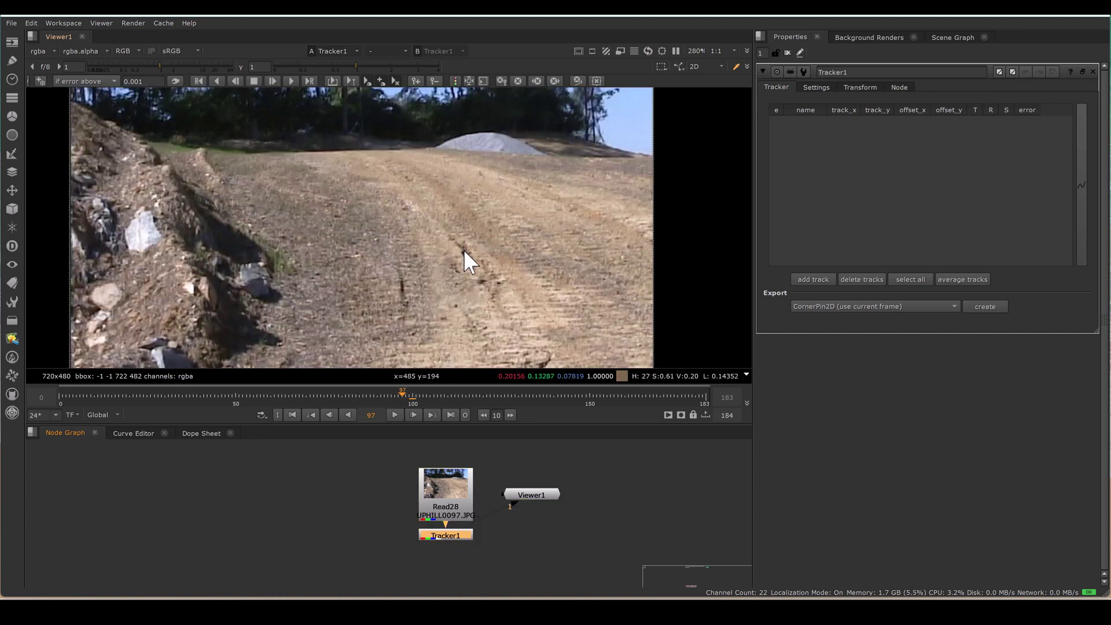
Track the dark spot on the road forward and backward through the whole clip.
ctrl+alt+click(467, 259)
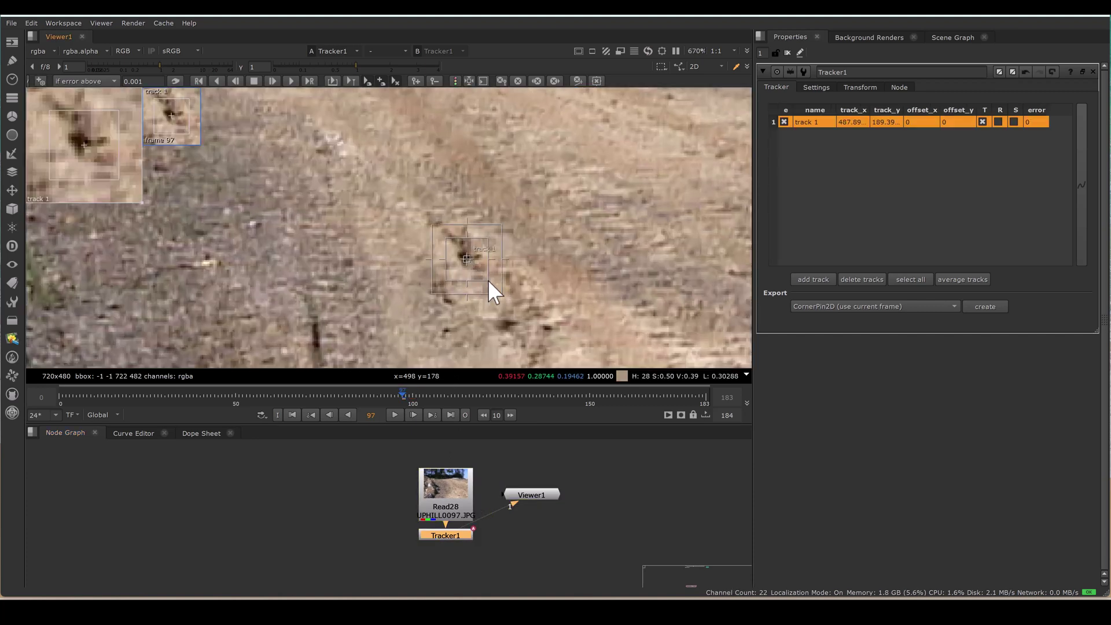
scroll(535, 304, down, 6)
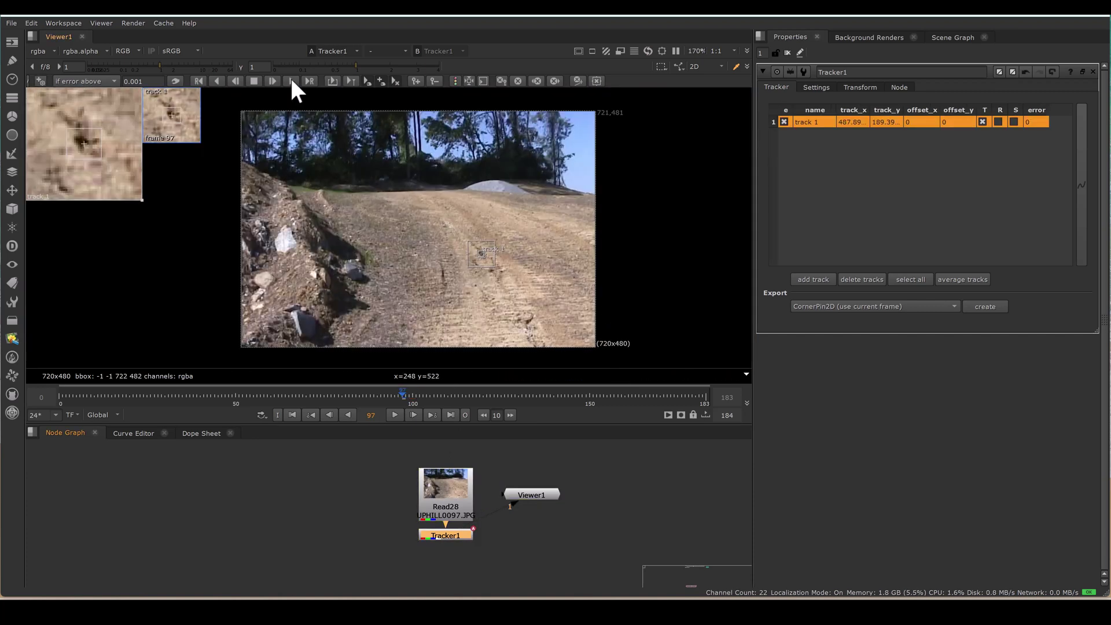
click(291, 81)
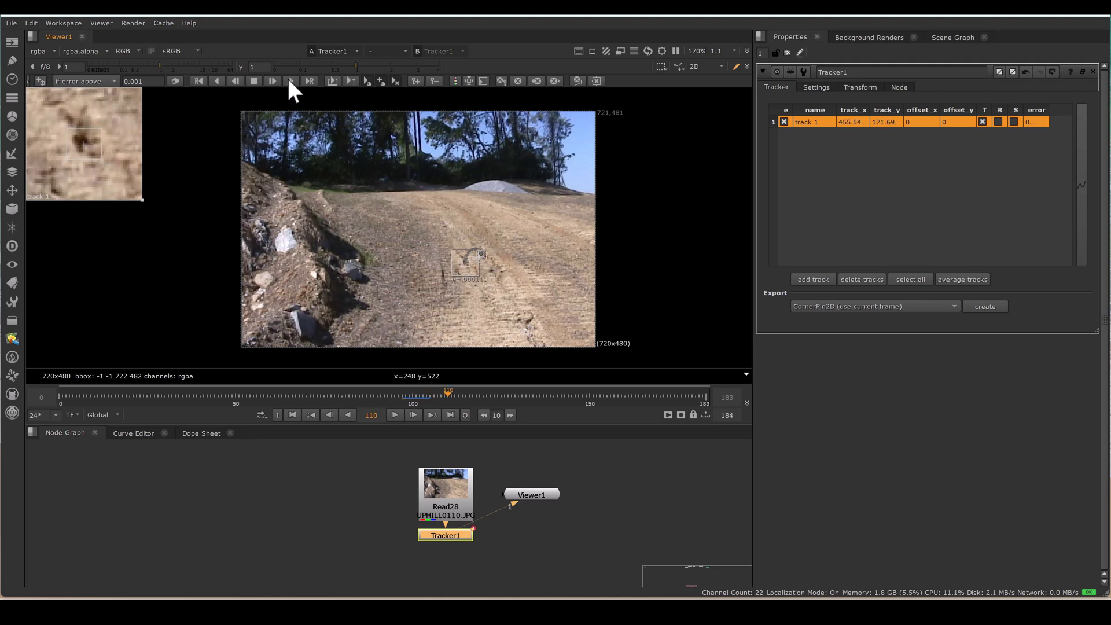
click(216, 81)
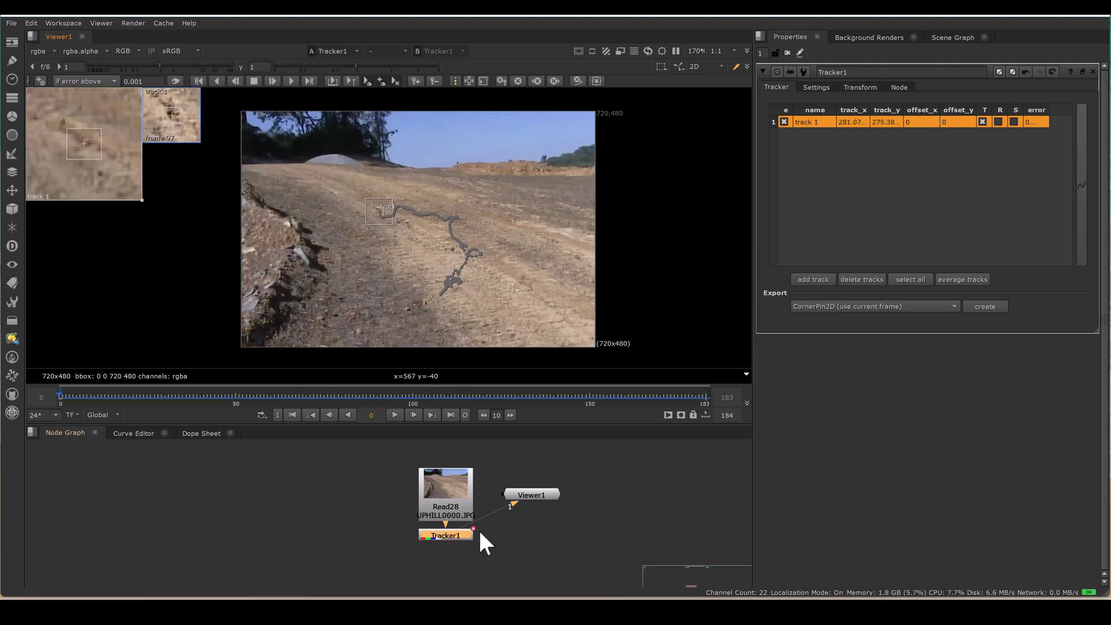
Wrap Tracker1 in a Backdrop labelled original_track and copy the tracker.
middle_drag(478, 529, 490, 500)
click(491, 501)
drag(467, 512, 467, 542)
right_click(520, 412)
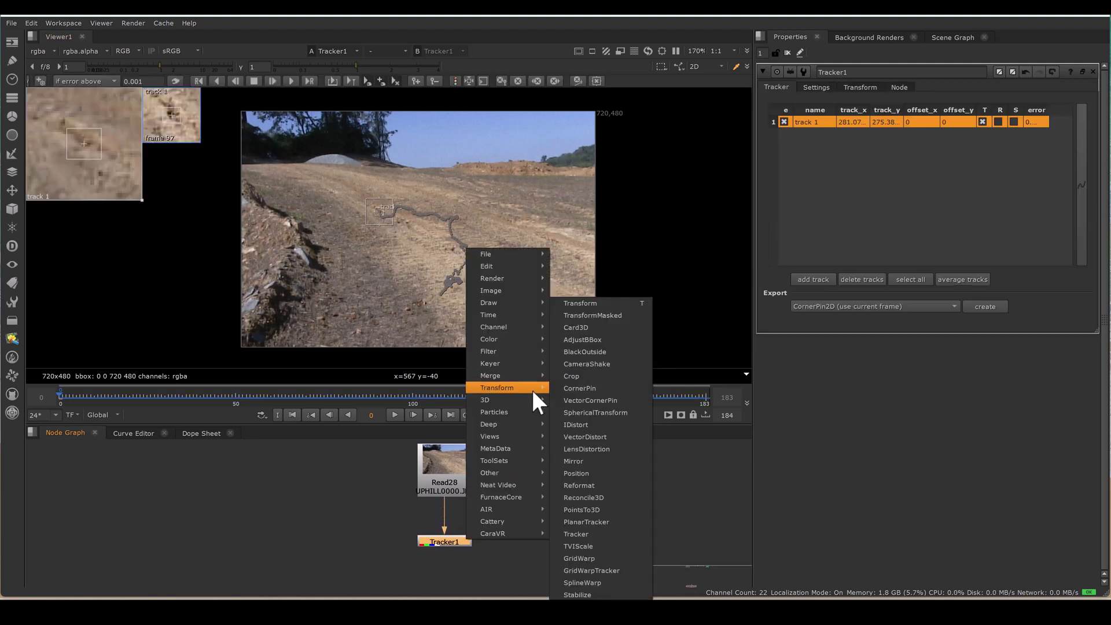
mouse_move(529, 424)
click(578, 484)
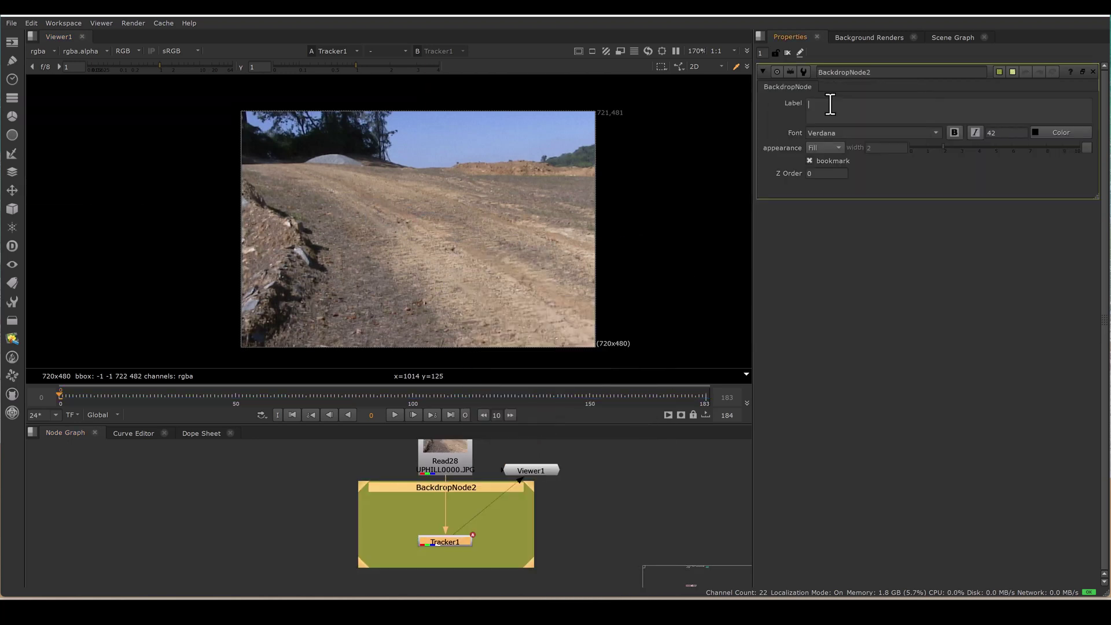
text(original_track)
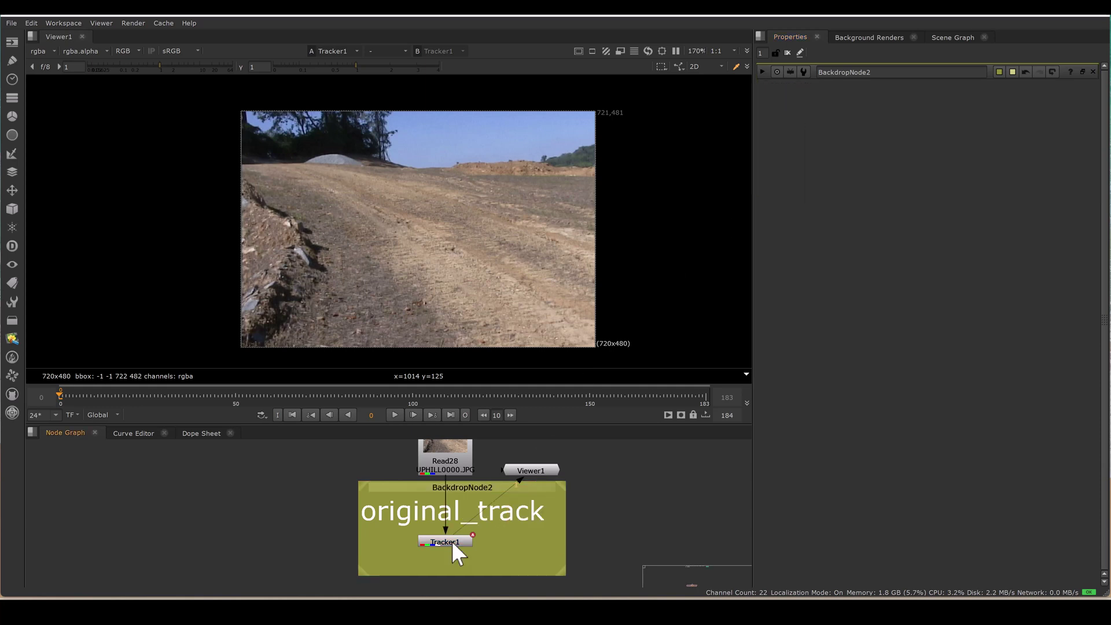
key(ctrl+c)
Paste a duplicate tracker fed from Read28 and show its output in the viewer.
key(ctrl+v)
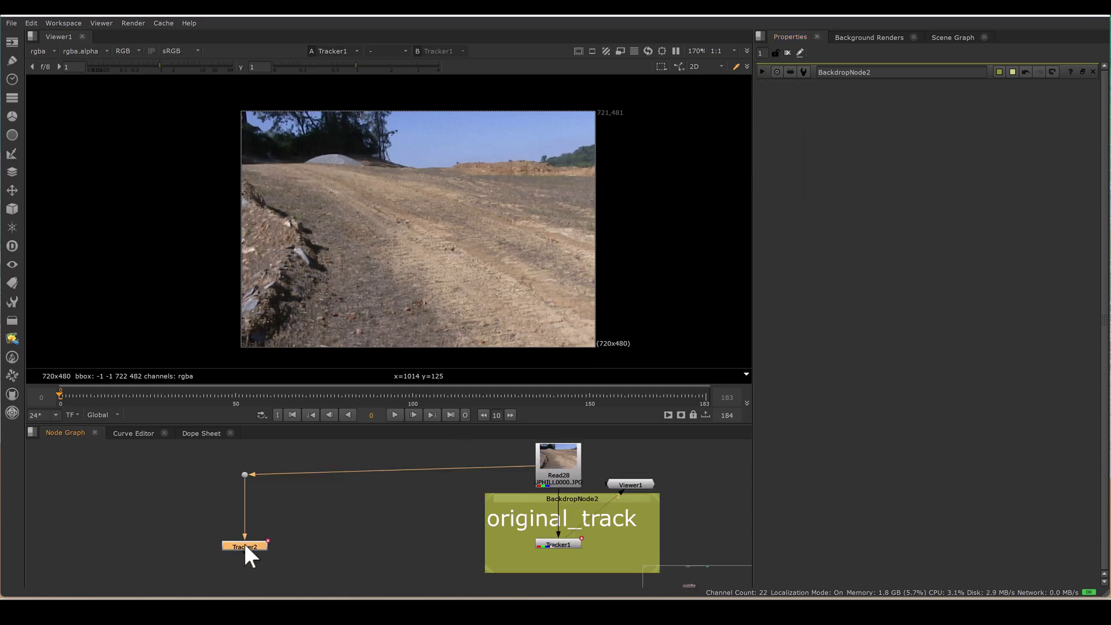
double_click(245, 544)
key(1)
scroll(500, 275, down, 3)
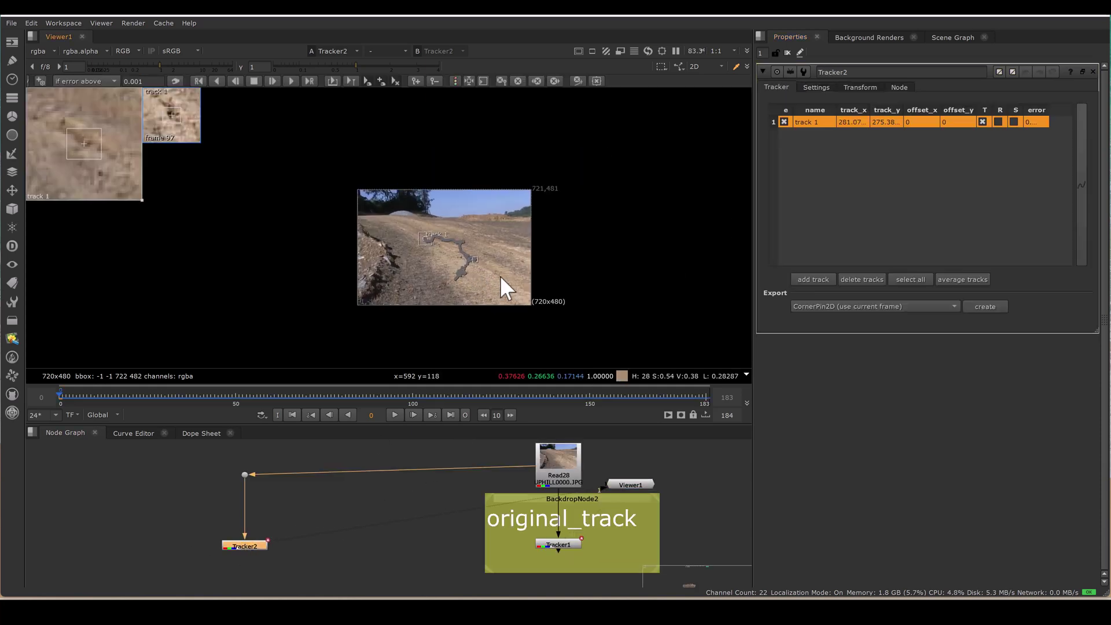
scroll(500, 275, up, 2)
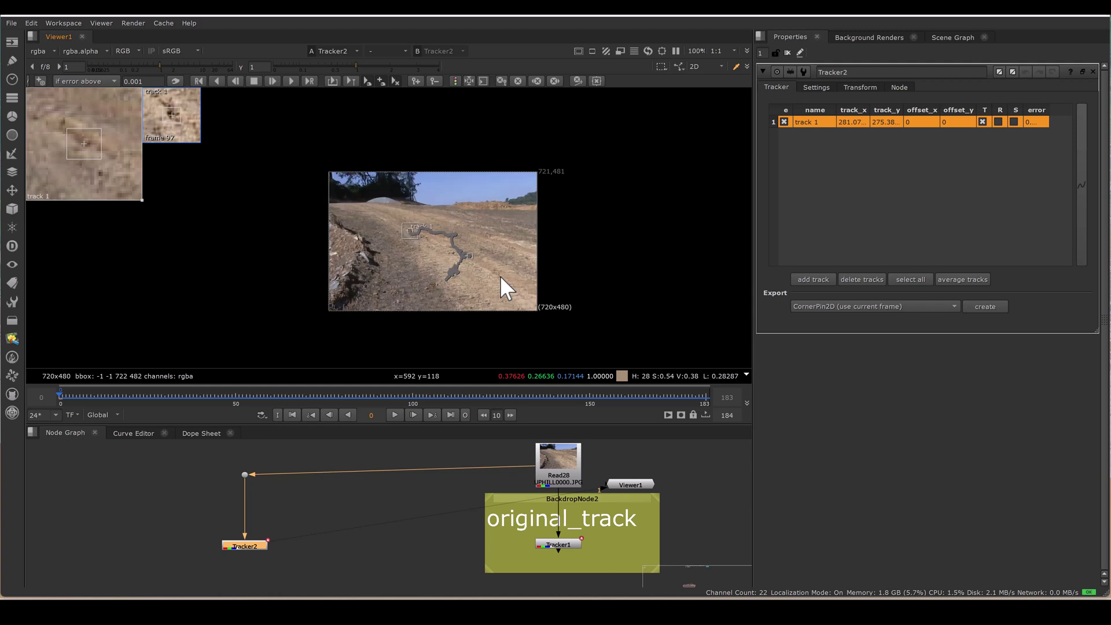
Set Tracker2's transform to remove jitter with a jitter period of 20.
click(860, 87)
click(856, 104)
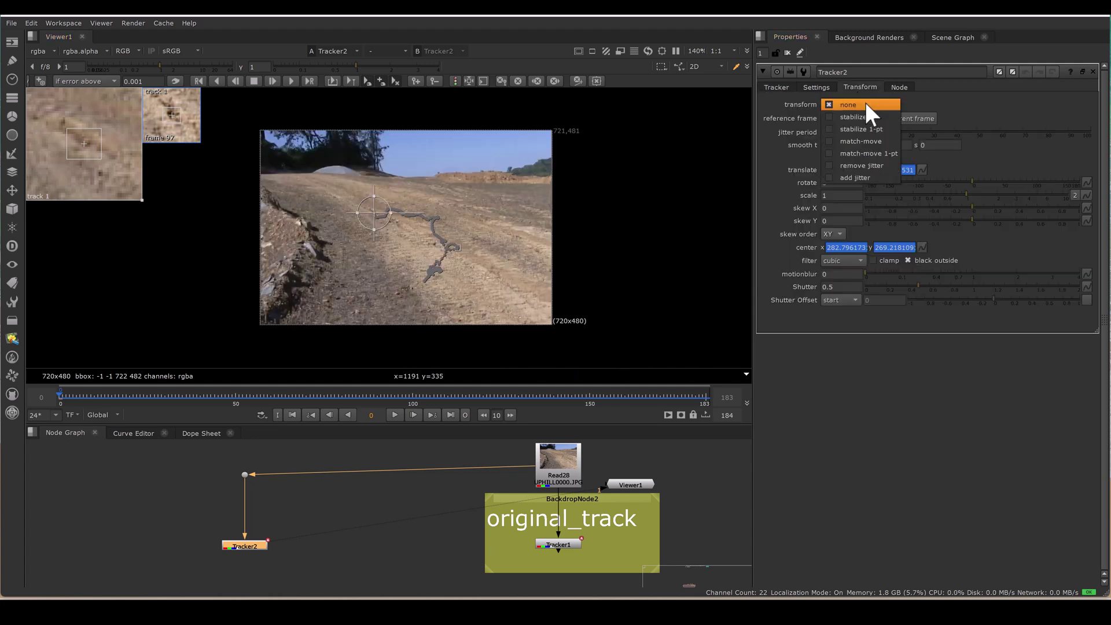
click(862, 164)
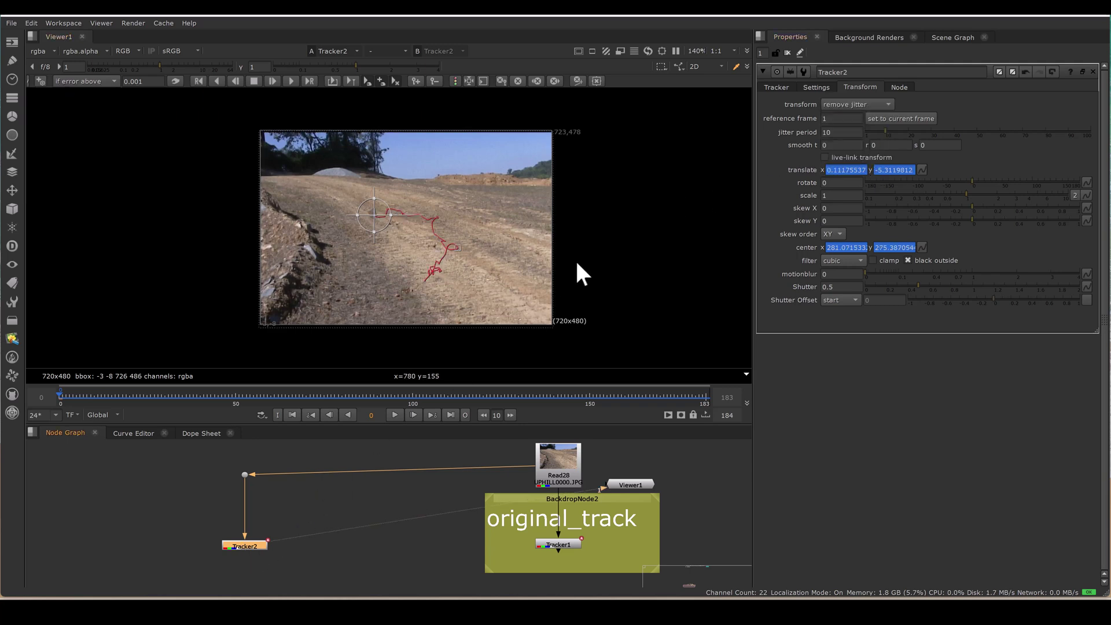
double_click(829, 132)
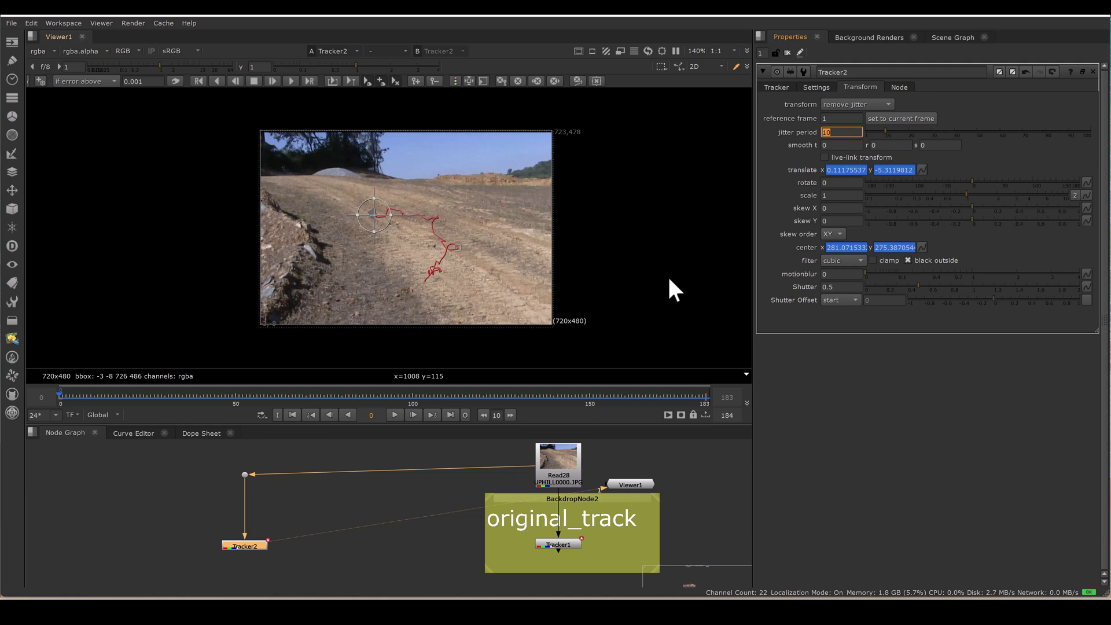
Play back the smoothed footage twice to check the jitter removal, reopening Tracker2's settings.
click(258, 544)
click(394, 415)
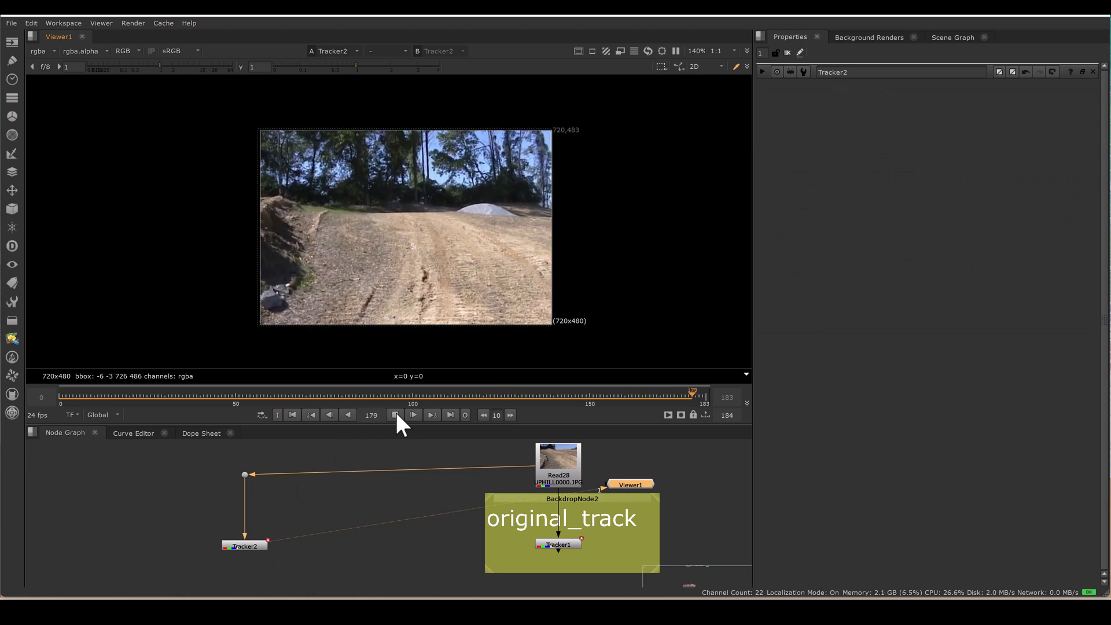
click(395, 412)
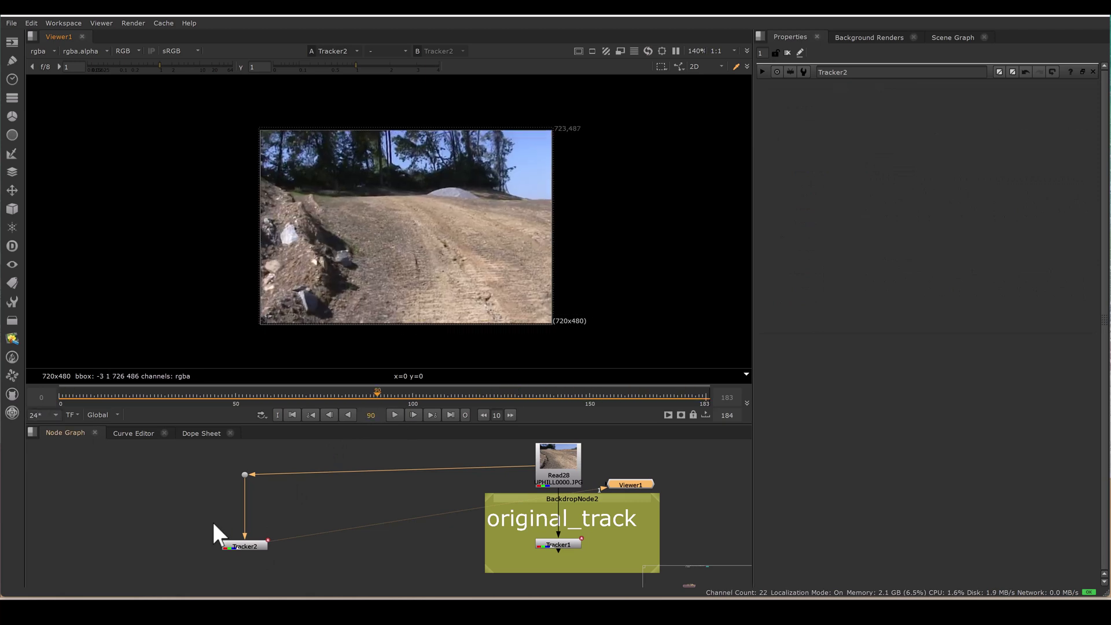
double_click(249, 546)
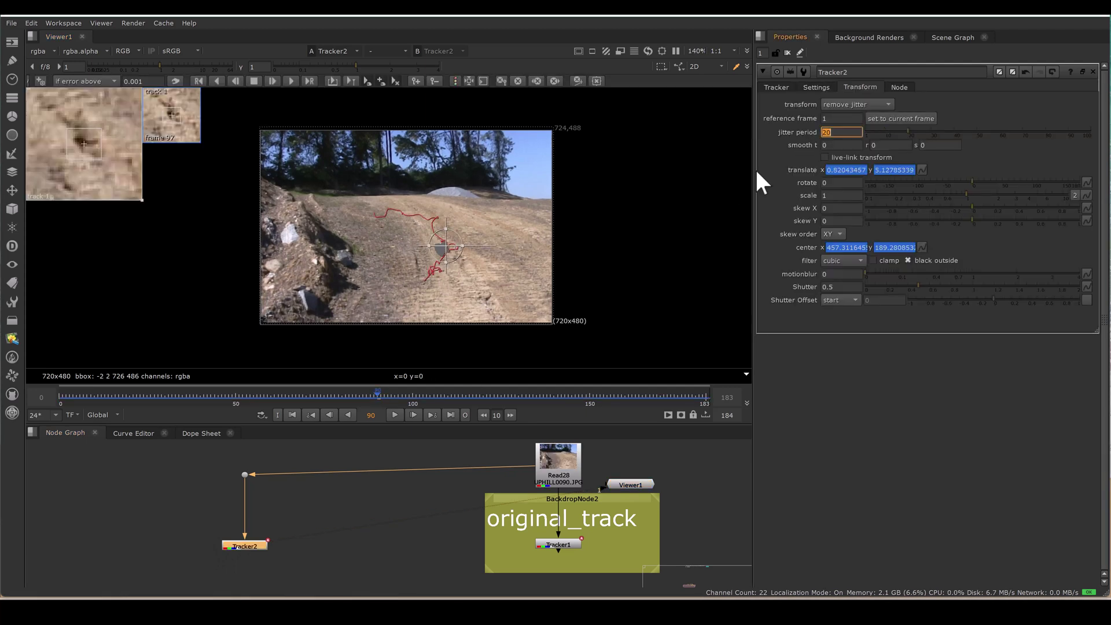
click(395, 415)
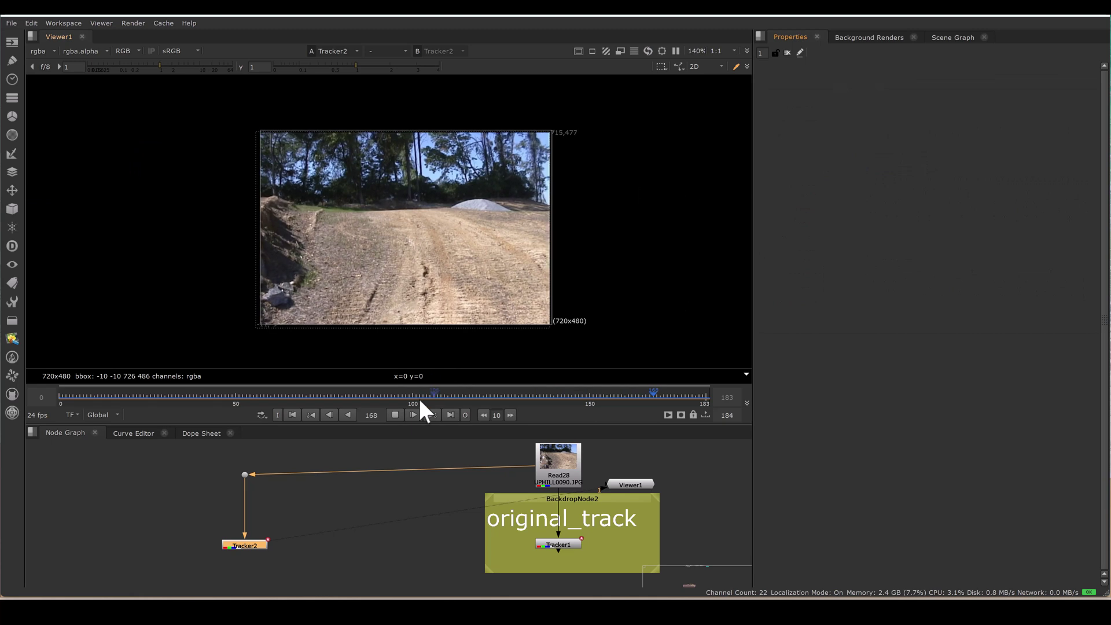
click(394, 415)
double_click(248, 545)
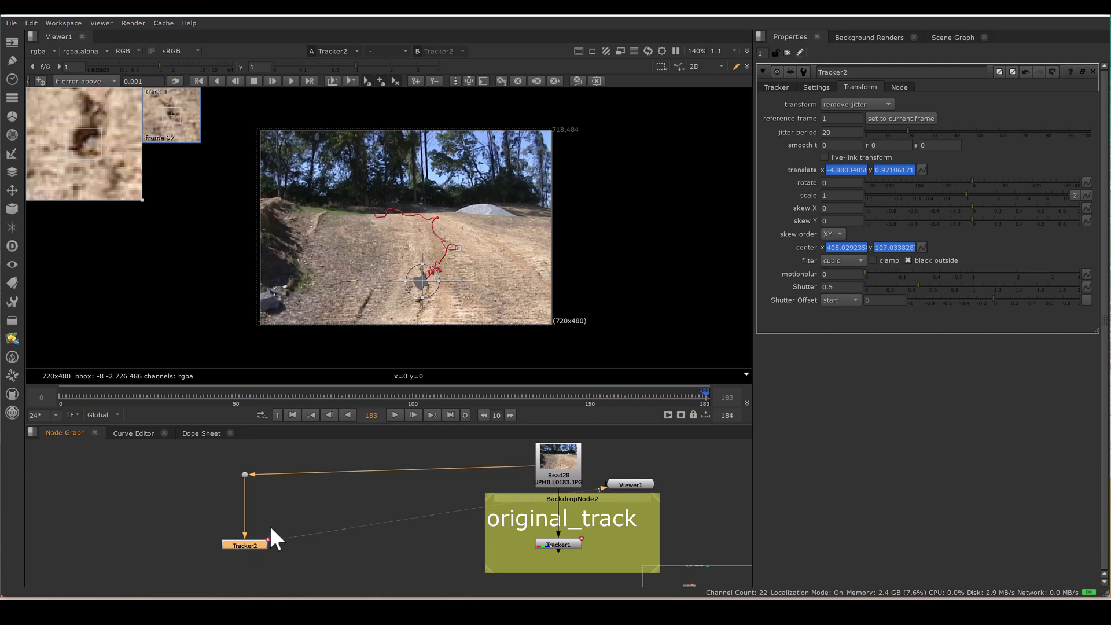
Wrap Tracker2 in a widened Backdrop labelled remove_jitter.
right_click(254, 543)
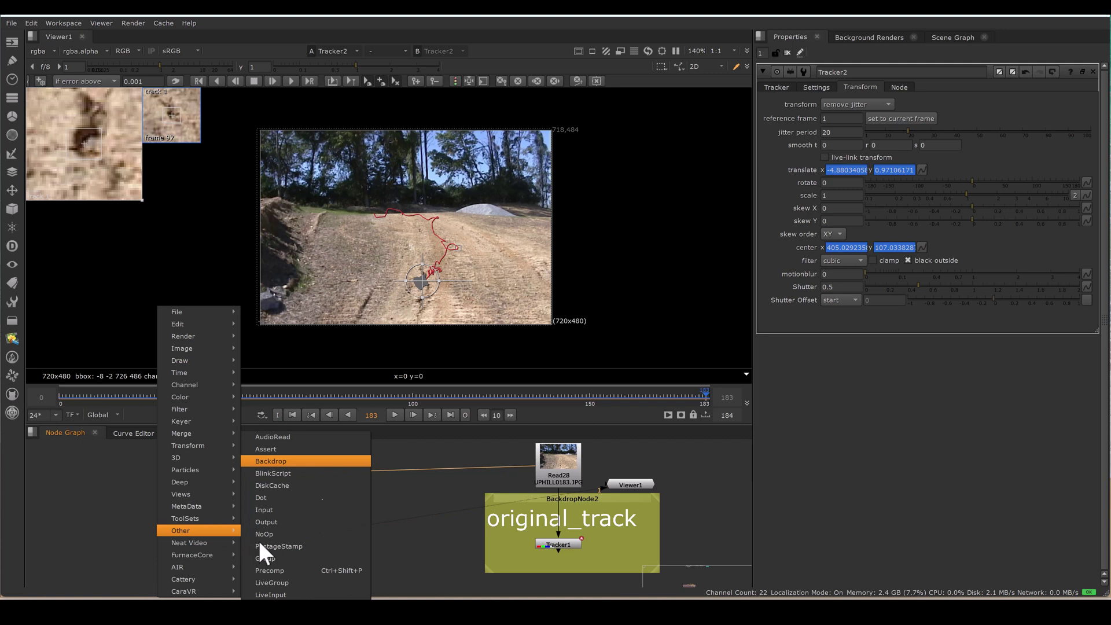
click(303, 460)
double_click(259, 491)
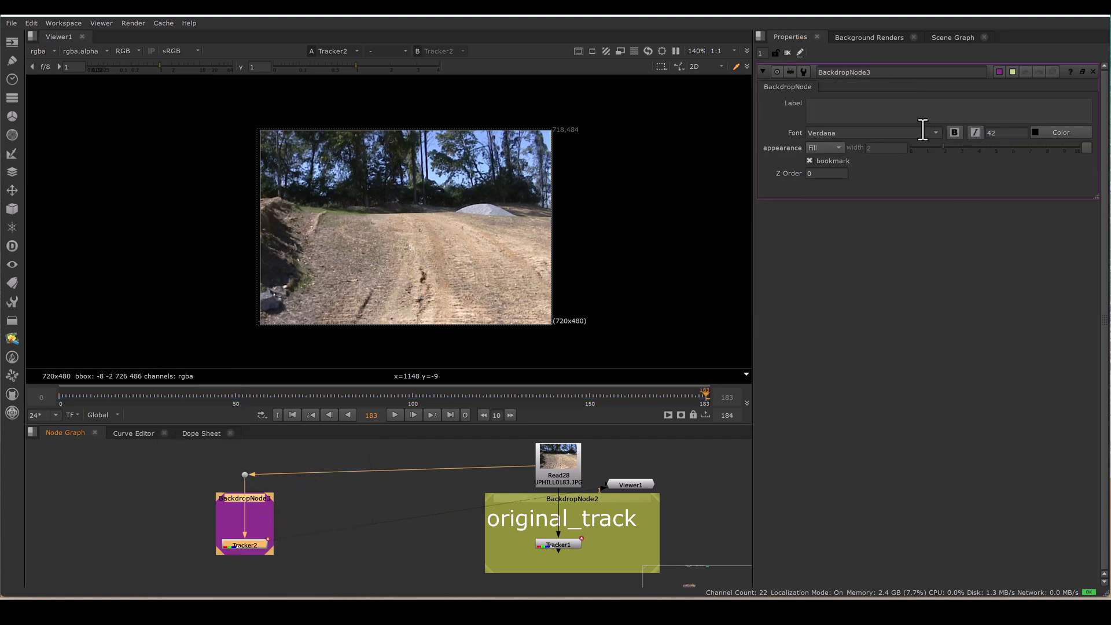
click(862, 106)
text(r)
drag(365, 549, 382, 551)
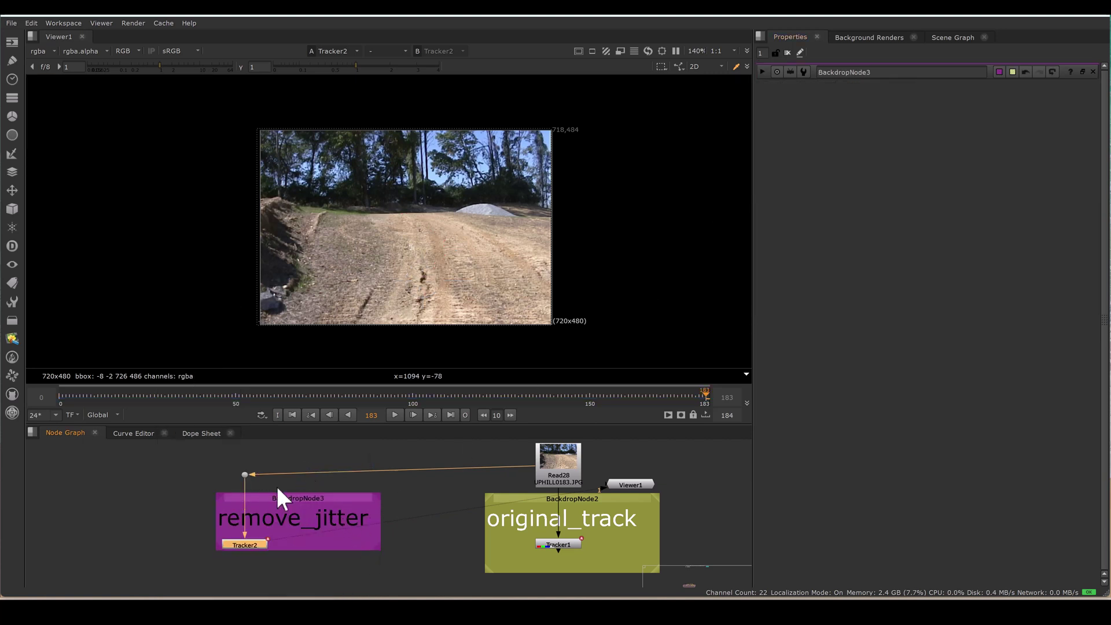
double_click(368, 509)
scroll(379, 491, down, 2)
Rearrange the graph, placing Viewer1 beneath Tracker2 with both backdrops in view.
middle_drag(379, 492, 275, 520)
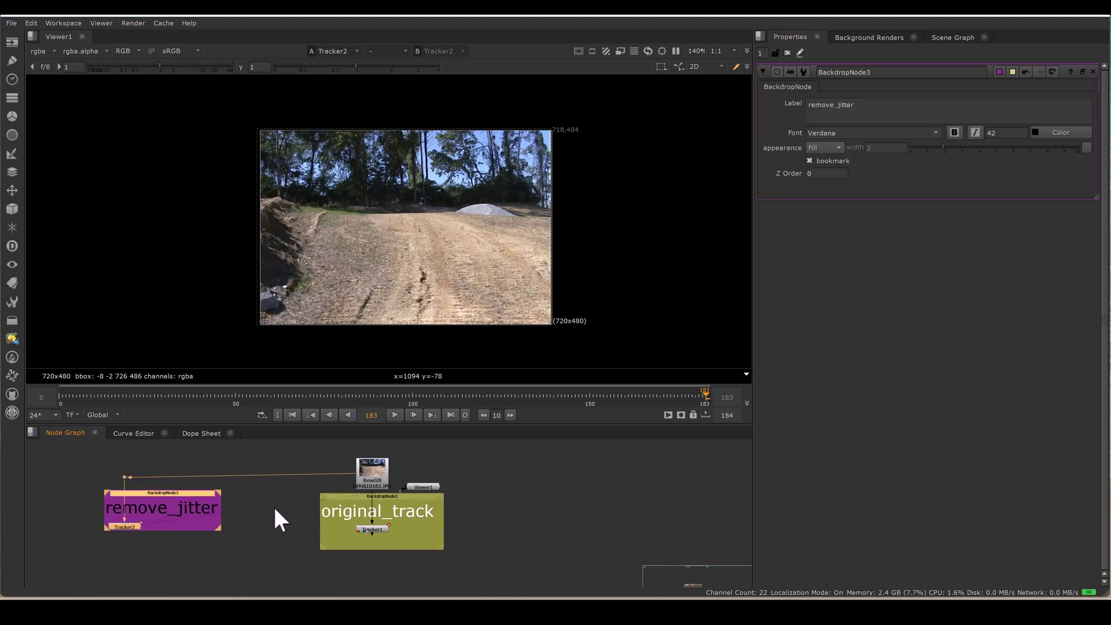
scroll(429, 501, up, 2)
drag(402, 489, 107, 582)
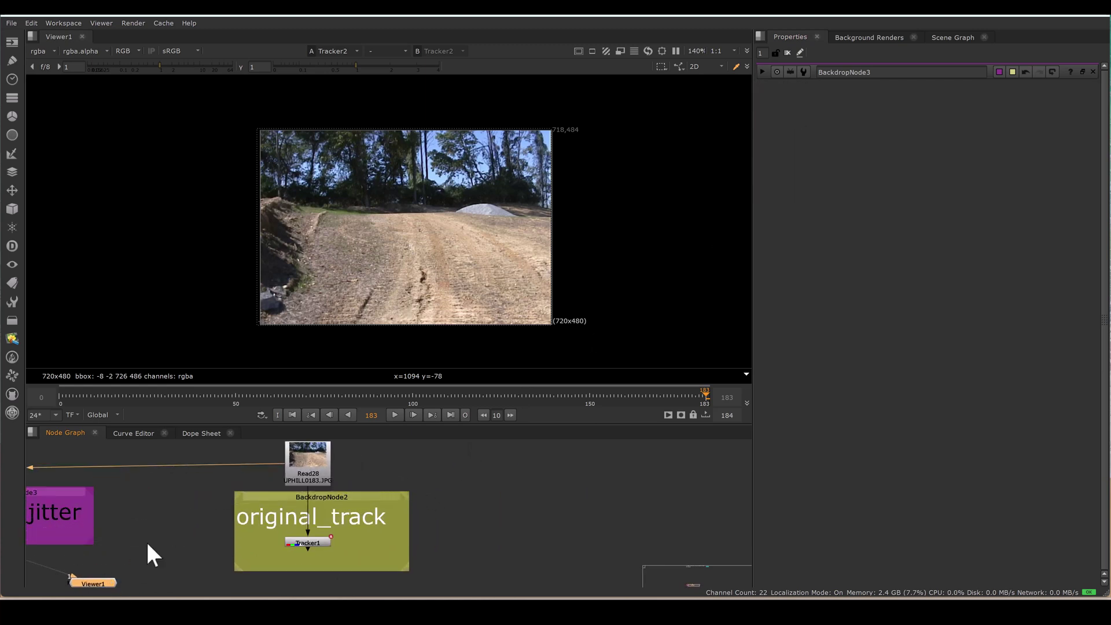
middle_drag(148, 544, 273, 558)
drag(239, 576, 92, 581)
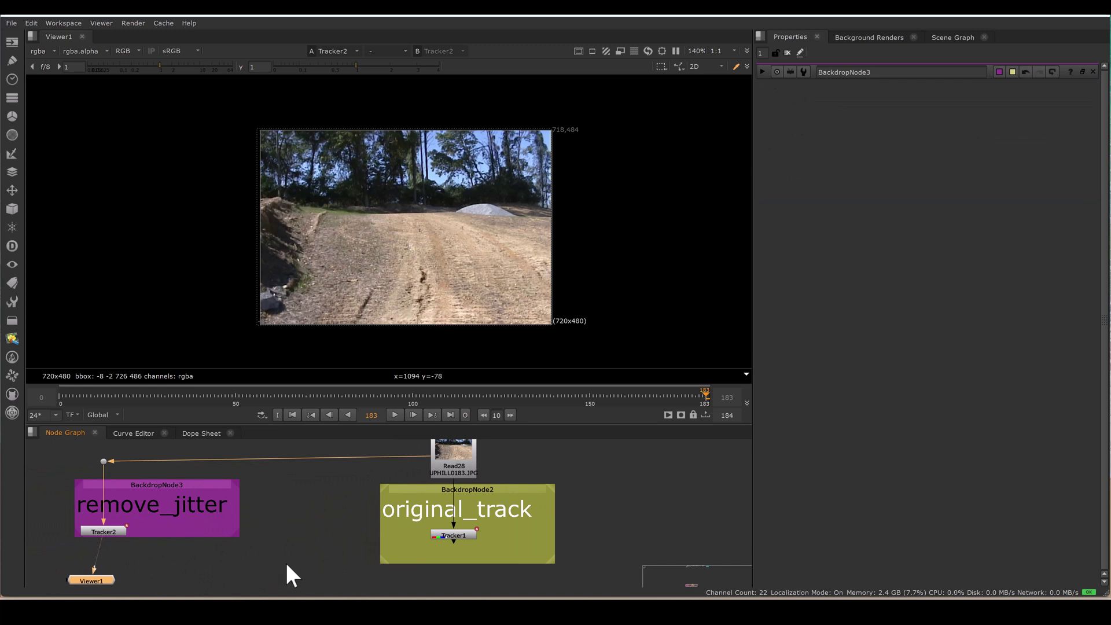
middle_drag(476, 571, 376, 585)
Duplicate Tracker1 as Tracker3 fed from Read28 and show its transform settings.
drag(266, 515, 401, 568)
key(alt+c)
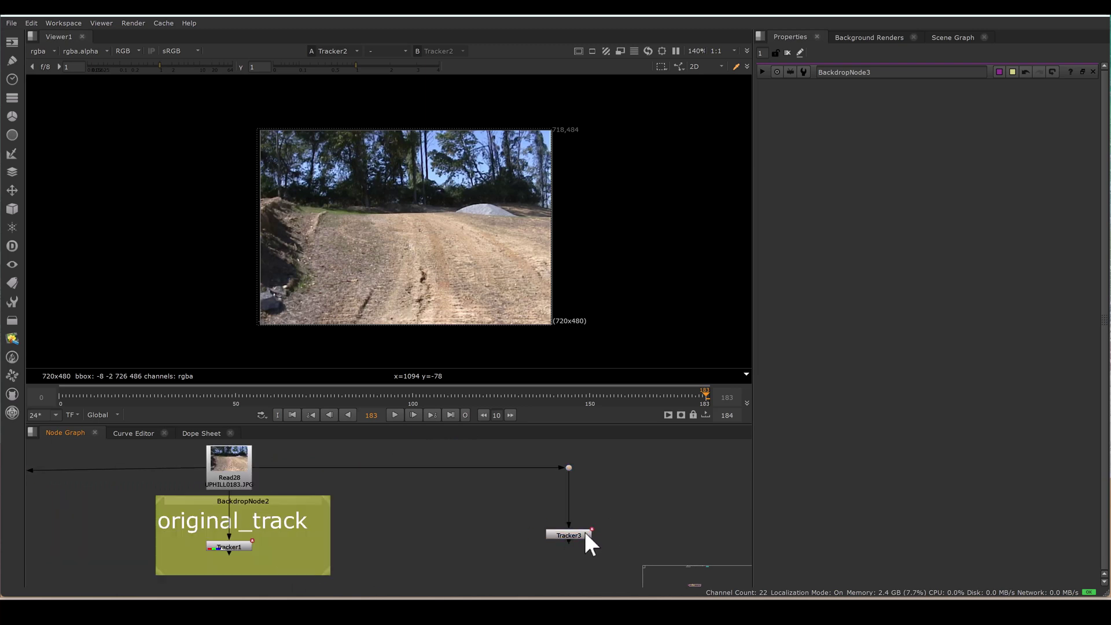
double_click(584, 531)
click(860, 88)
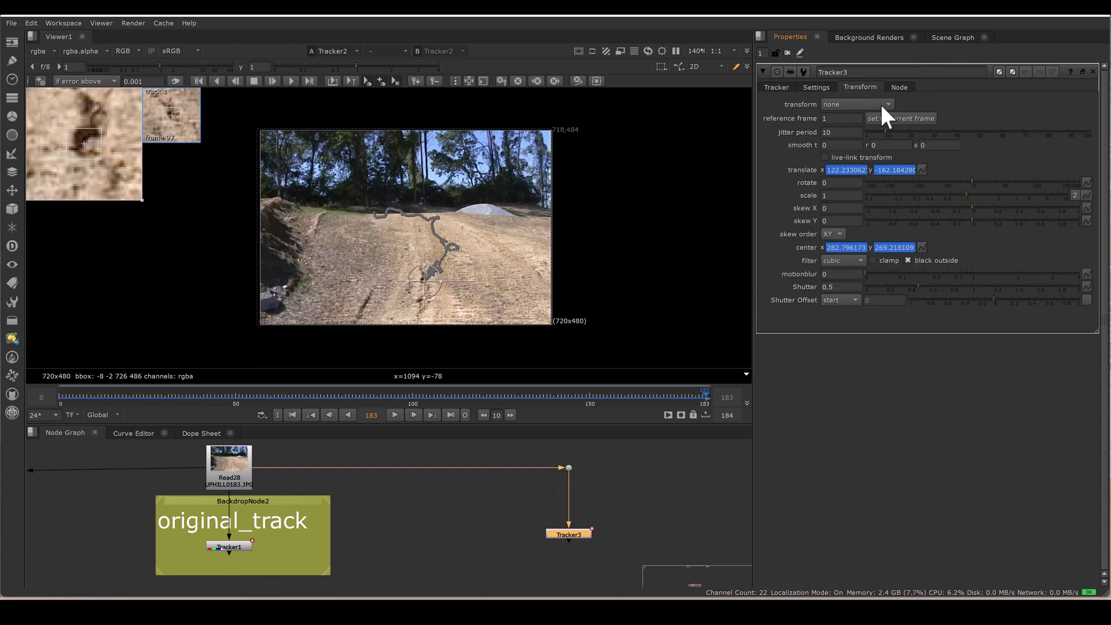
Apply a 20-pass filter to all of Tracker3's translate x and y keyframes in the Curve Editor.
click(922, 170)
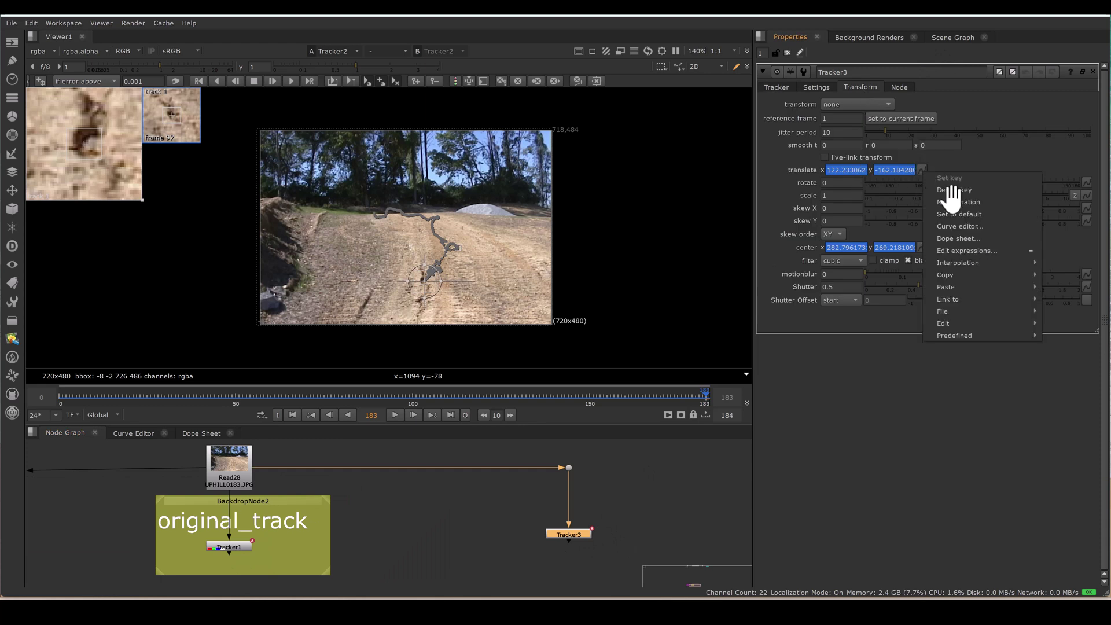
click(973, 227)
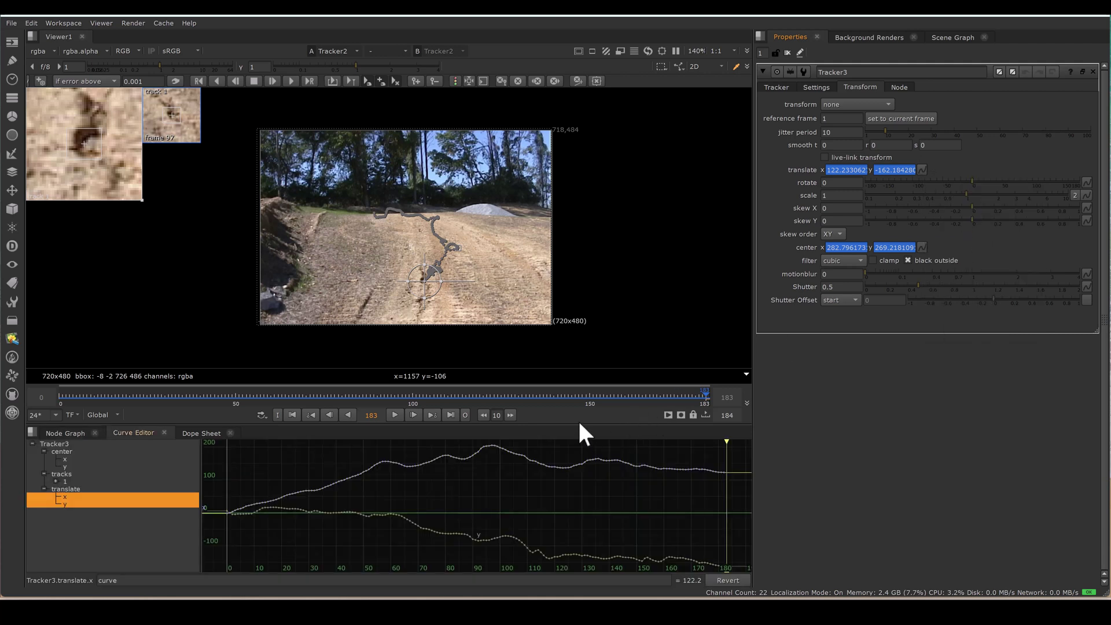
drag(580, 426, 580, 315)
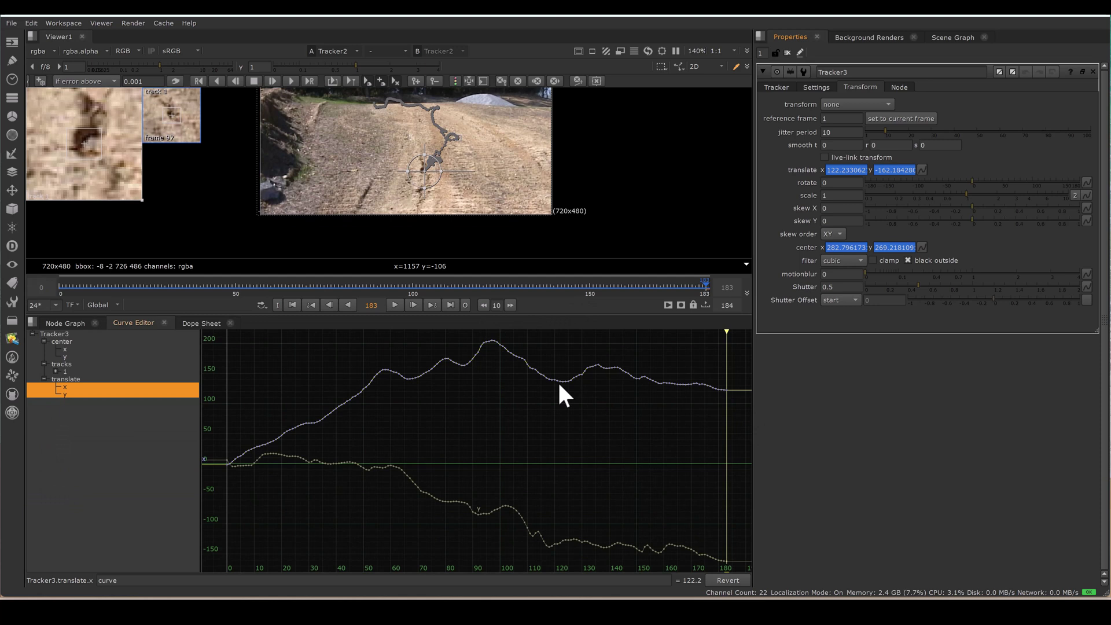
drag(217, 335, 733, 573)
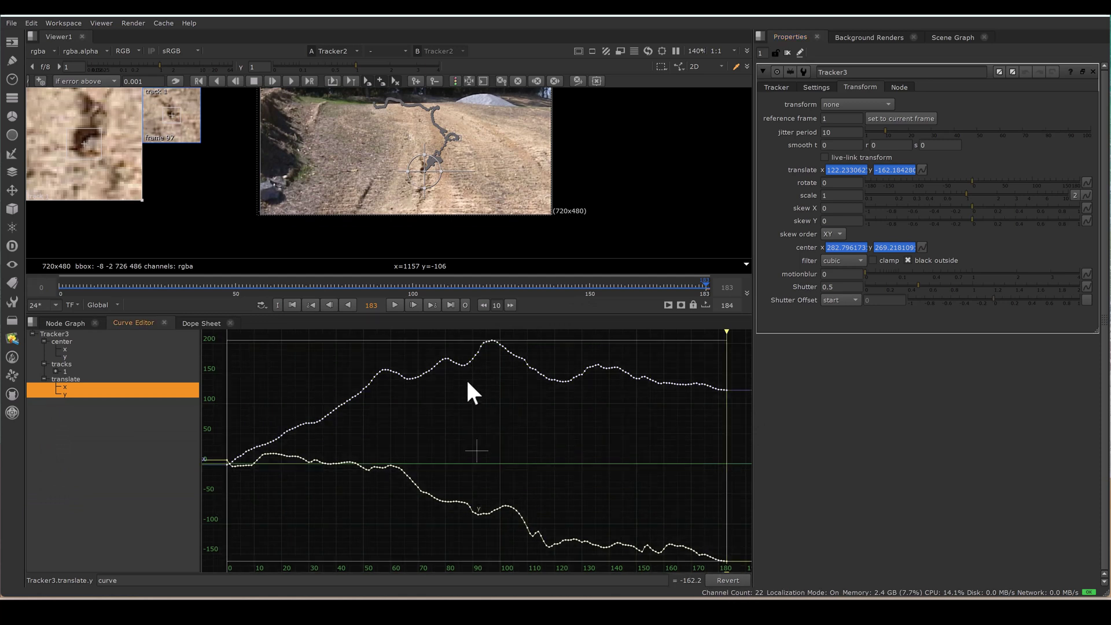
right_click(467, 381)
mouse_move(501, 395)
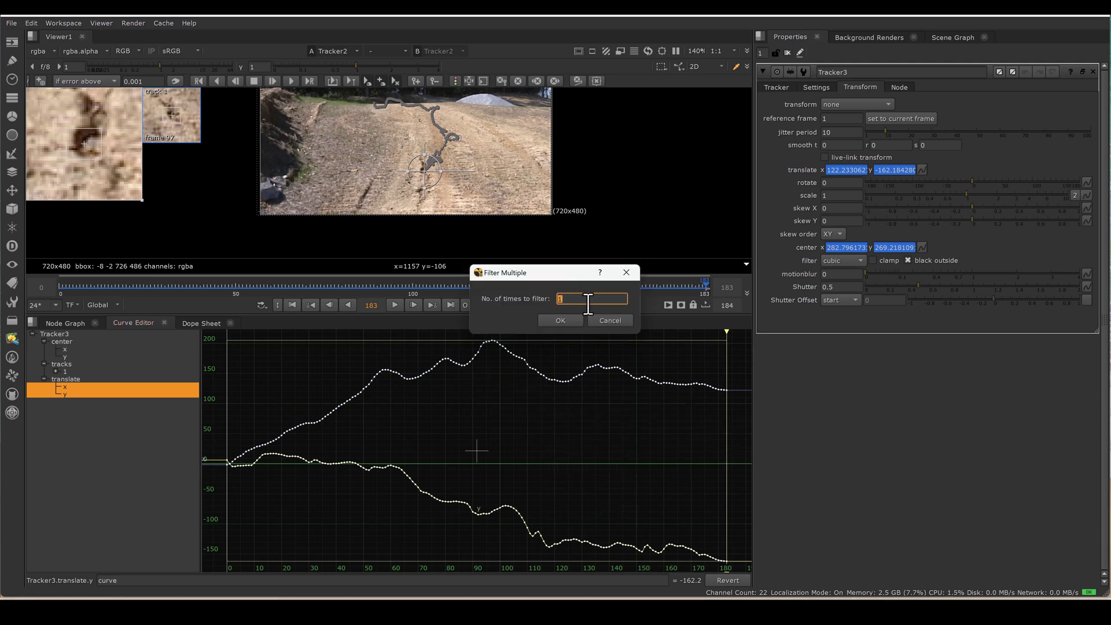
text(20)
click(560, 321)
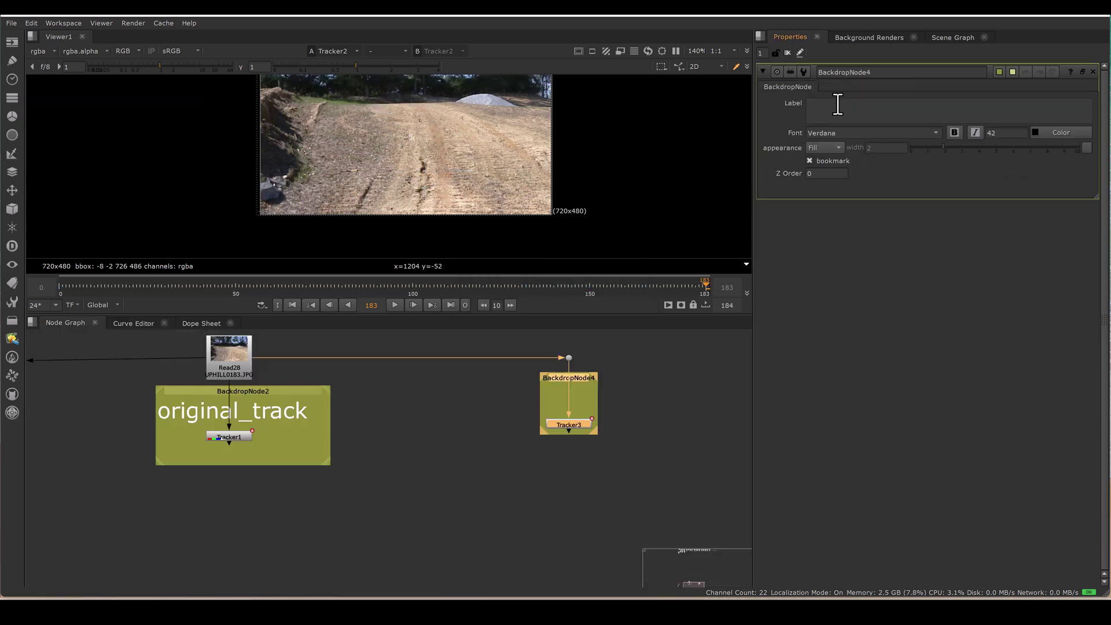
Label Tracker3's backdrop Smoothen_track and enlarge it.
text(moothen_track)
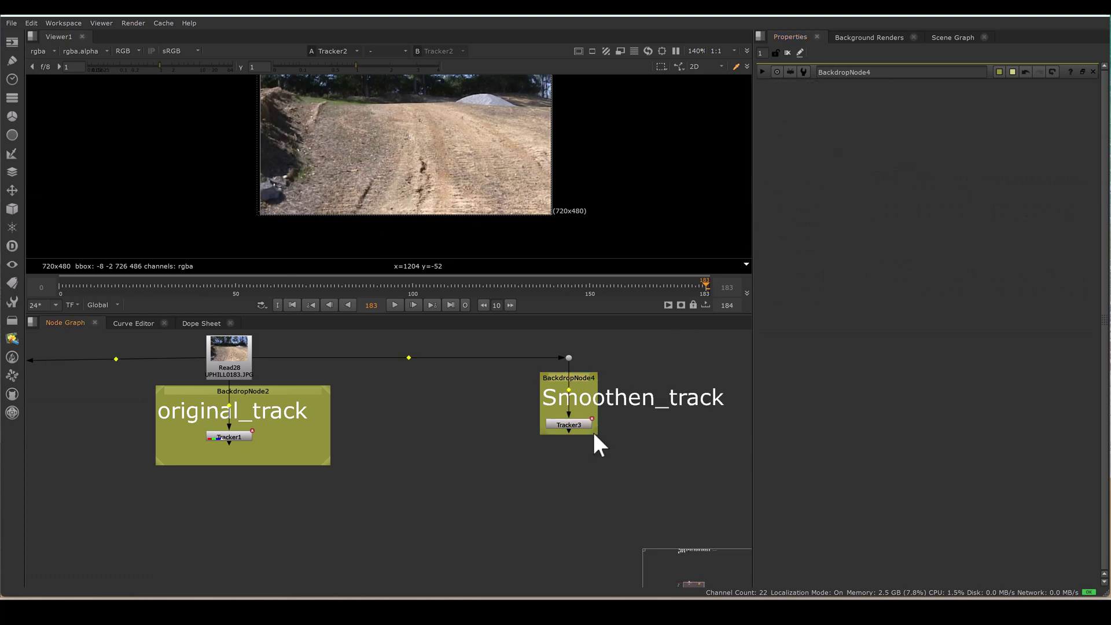
drag(594, 431, 738, 457)
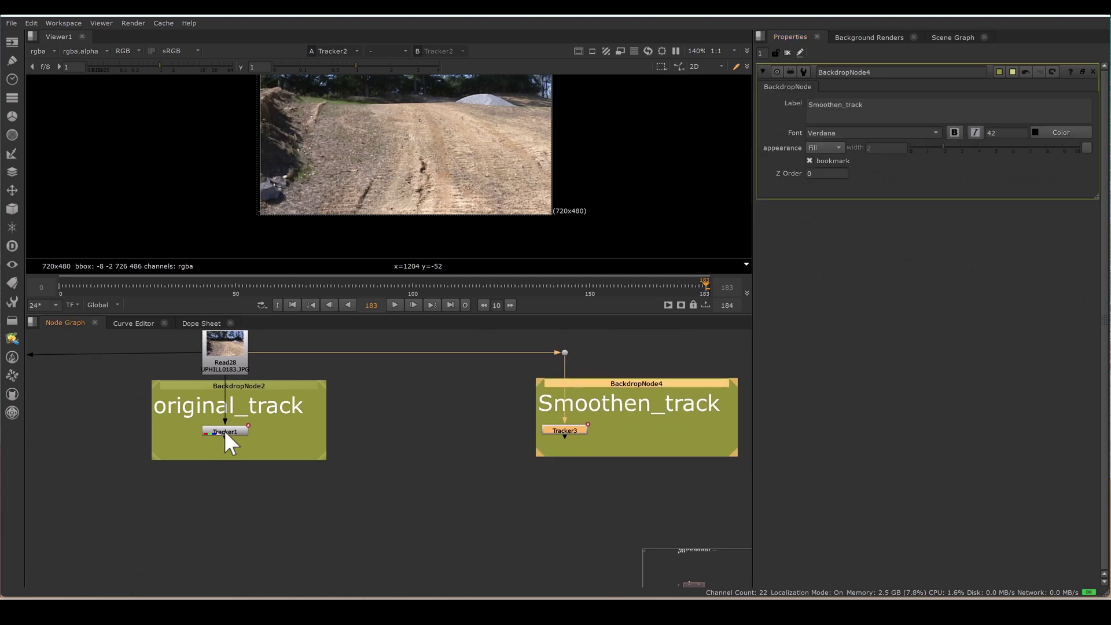
click(622, 439)
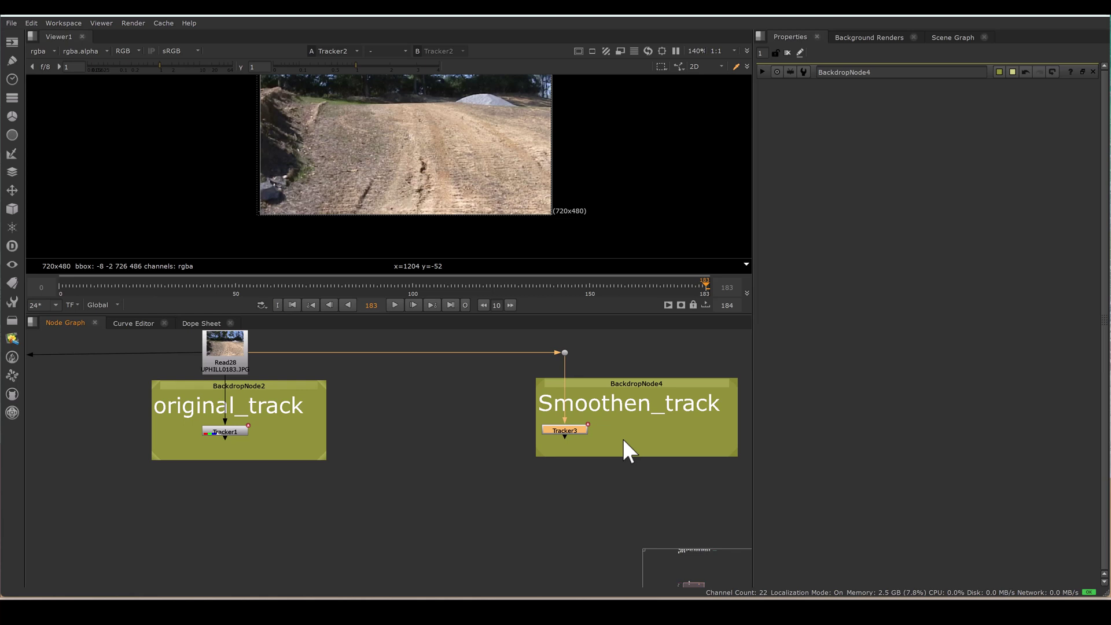
Set max property panels to 2 and open Tracker1's and Tracker3's properties together.
scroll(373, 525, down, 1)
click(379, 528)
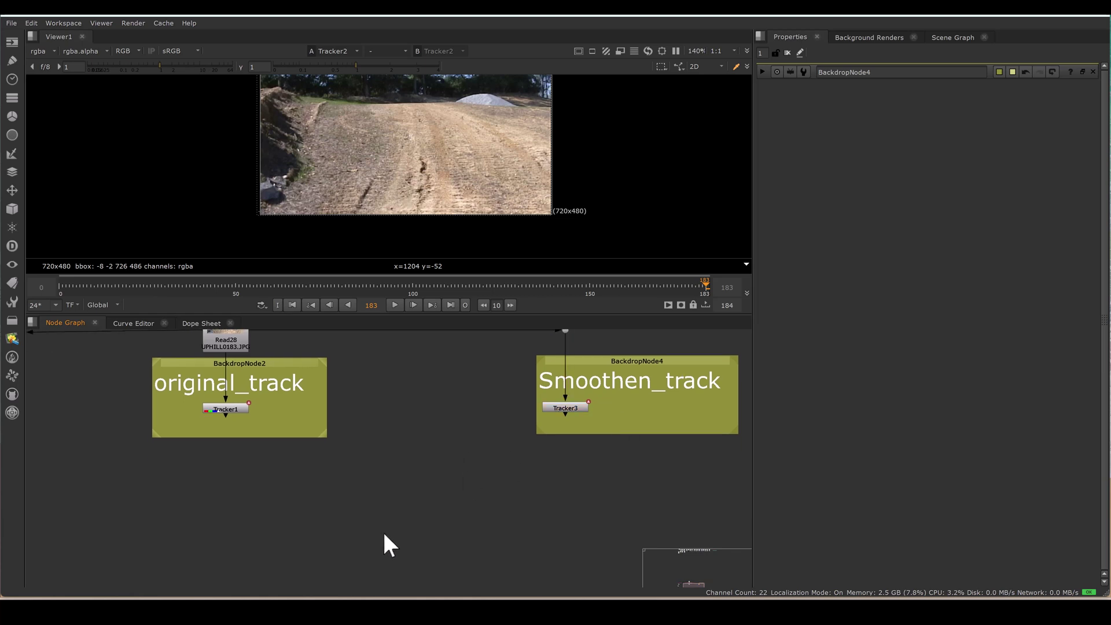
click(762, 53)
text(2)
double_click(224, 409)
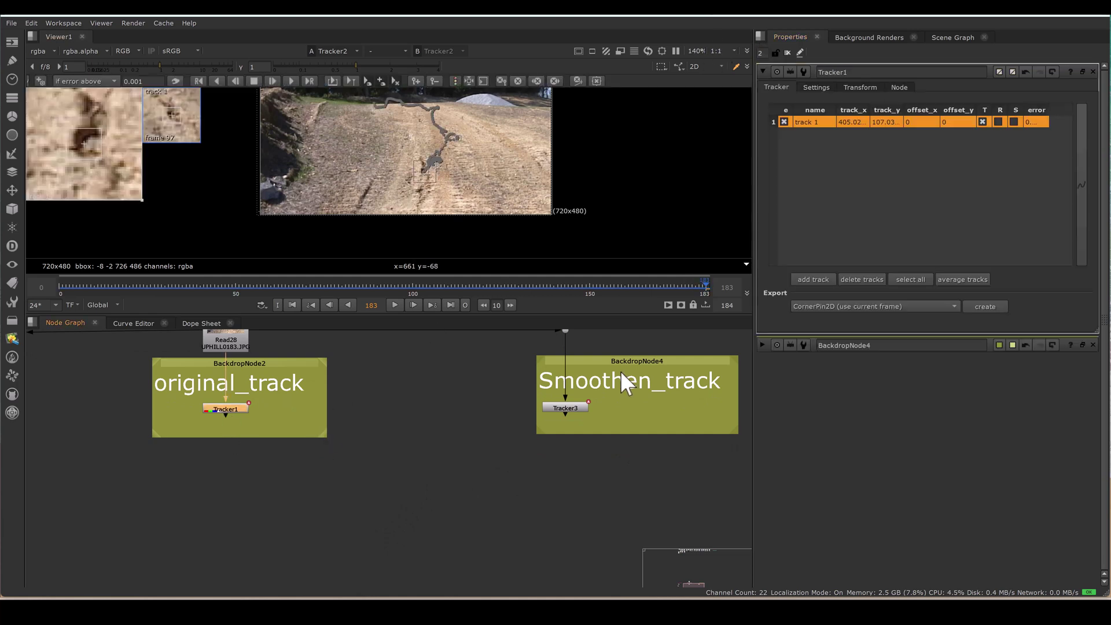
double_click(561, 403)
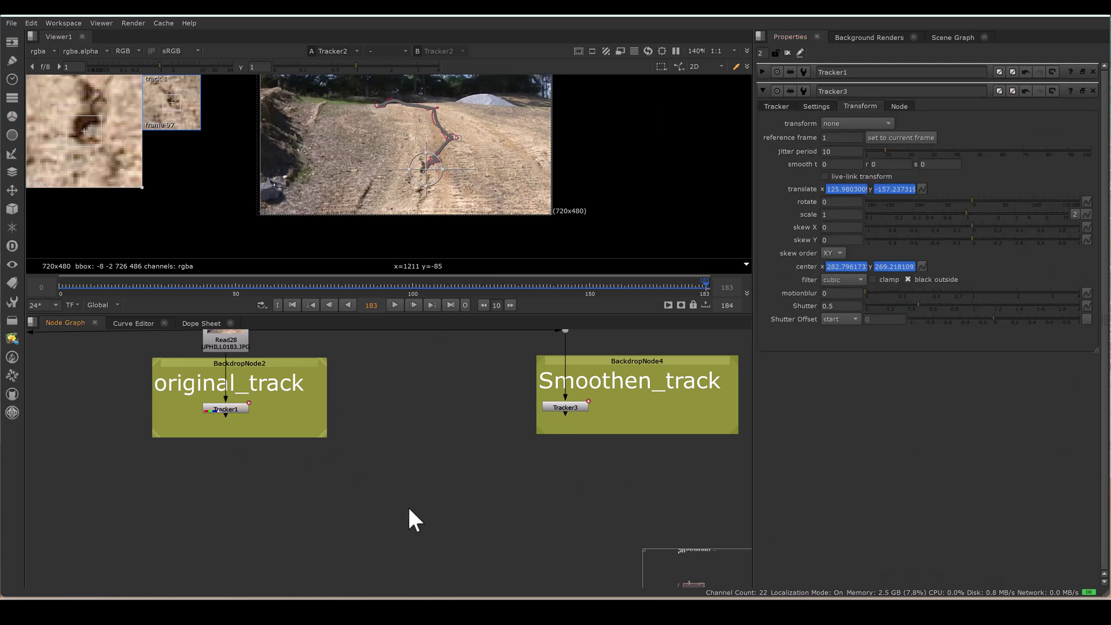
Create a Transform1 node and open the expression editor for its translate.
key(t)
double_click(228, 410)
click(762, 345)
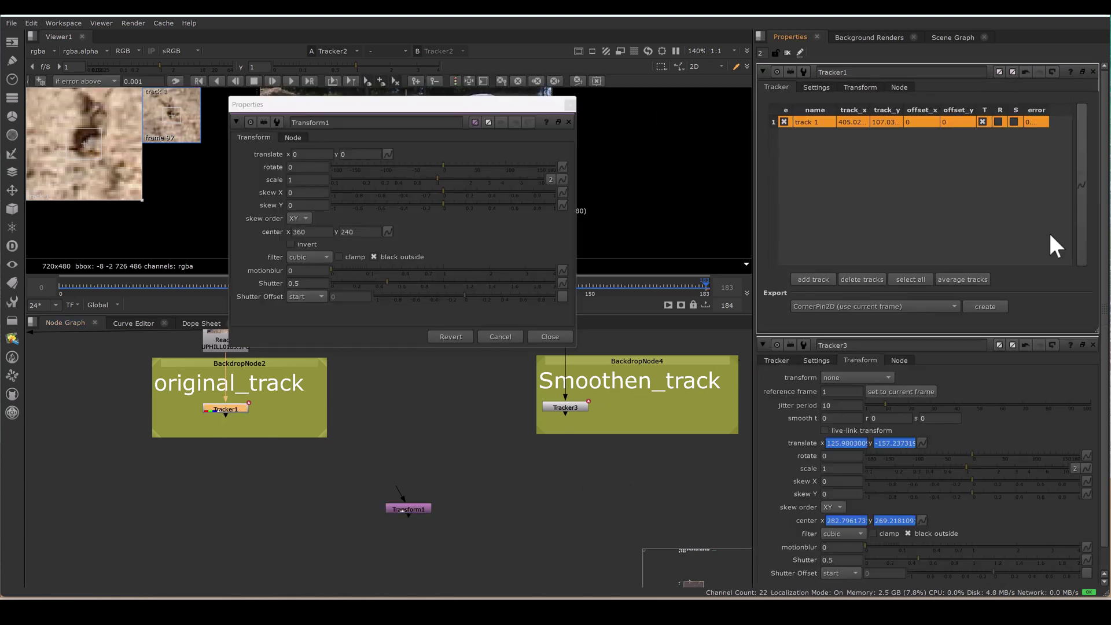
drag(466, 121, 567, 117)
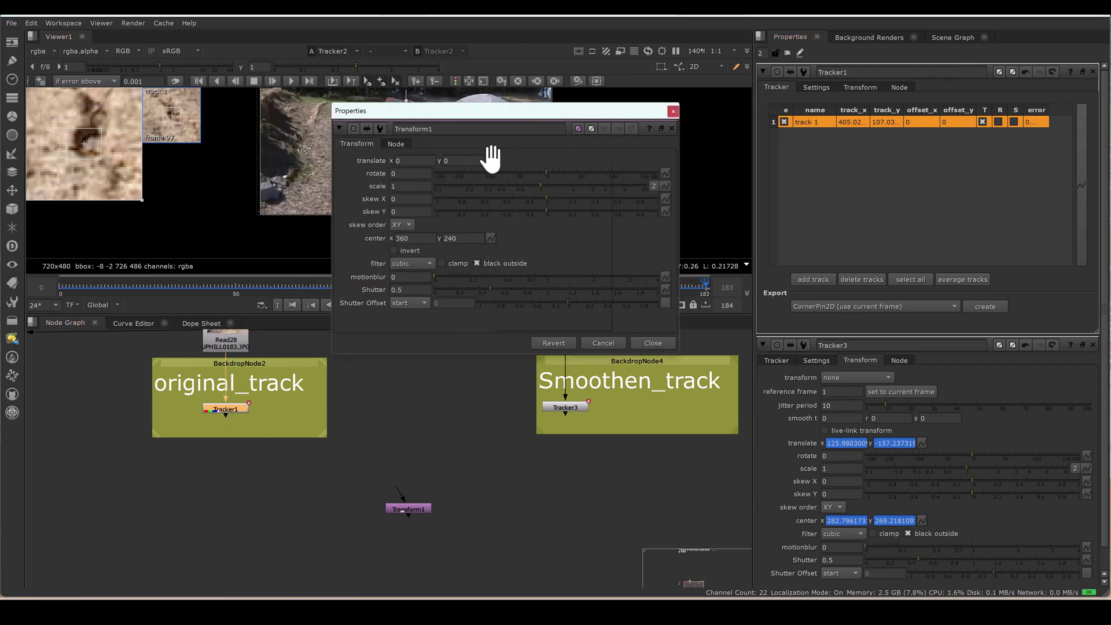
click(490, 161)
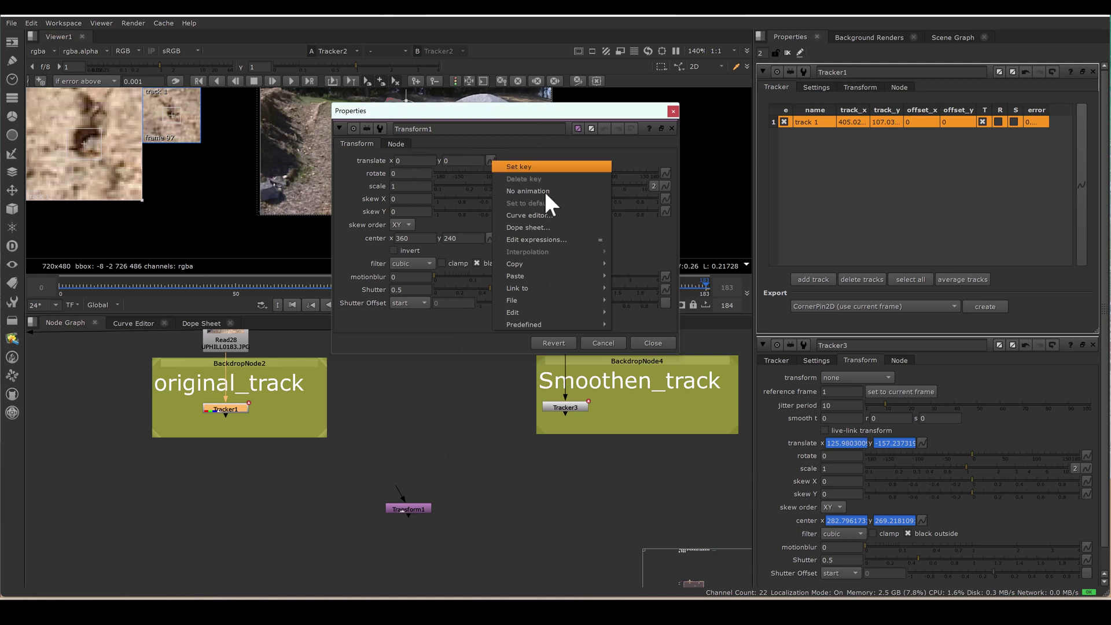
click(554, 239)
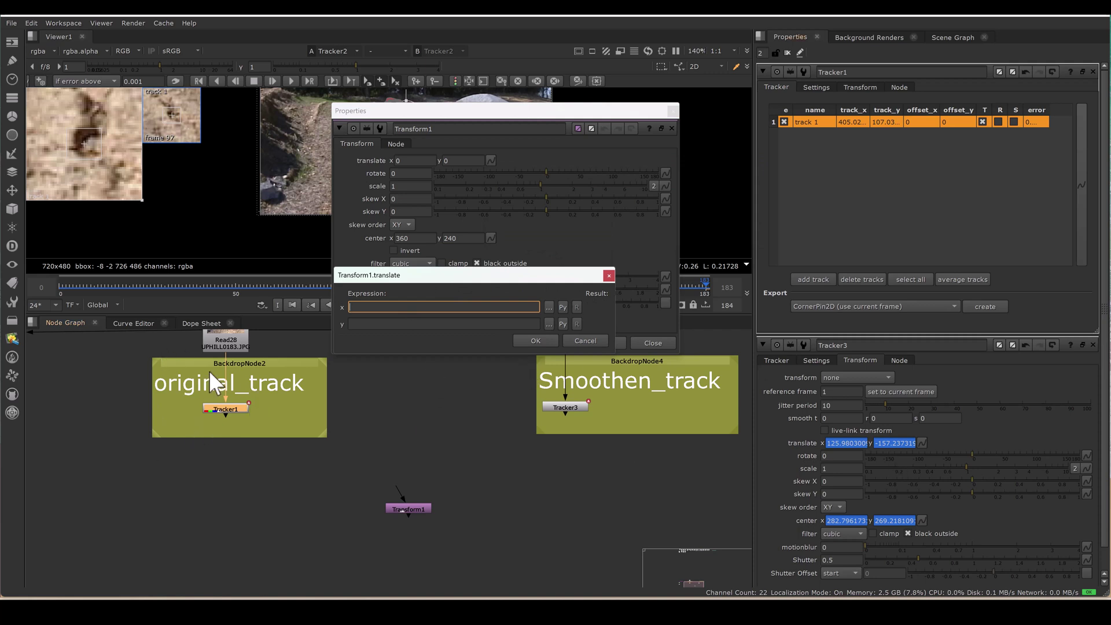
Set the x expression to Tracker1.translate.x-Tracker3.translate.x.
text(Tracker1)
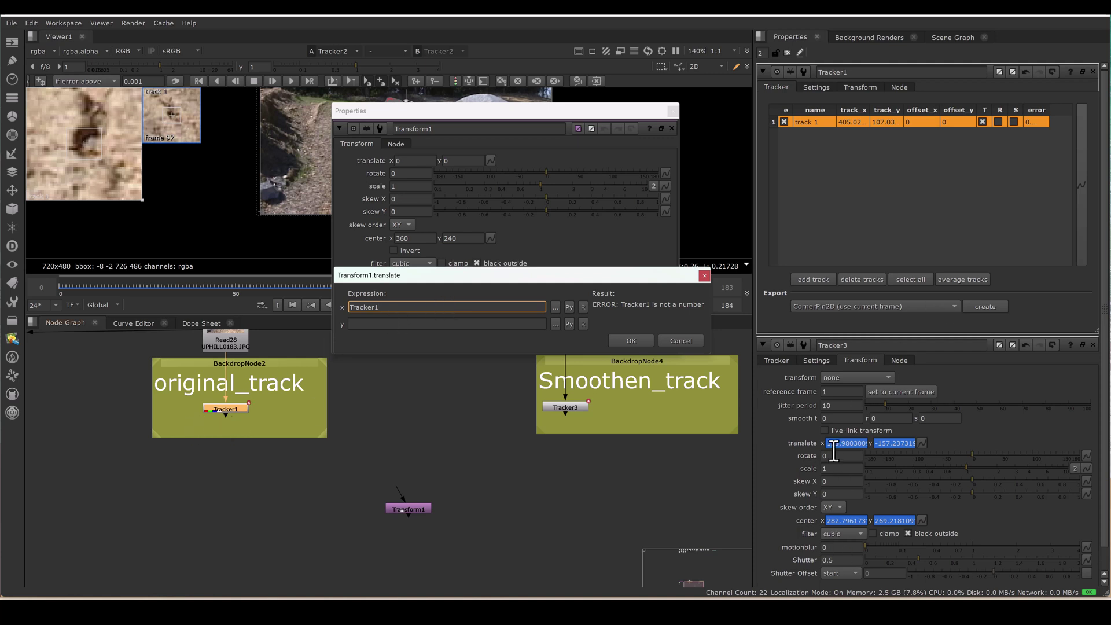
click(859, 87)
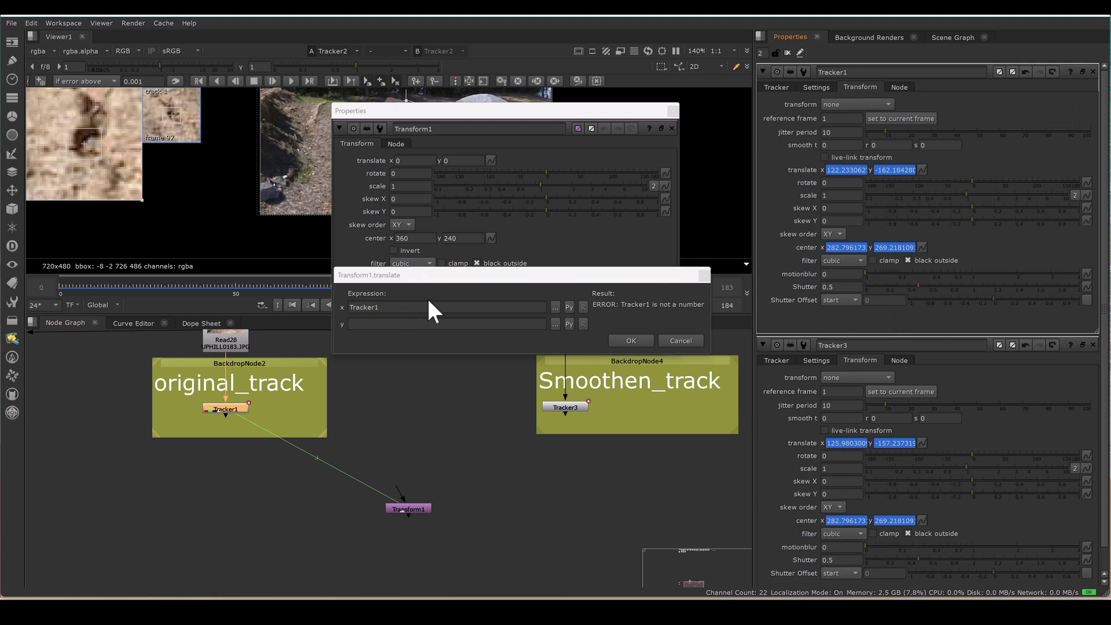
click(393, 307)
text(.tra)
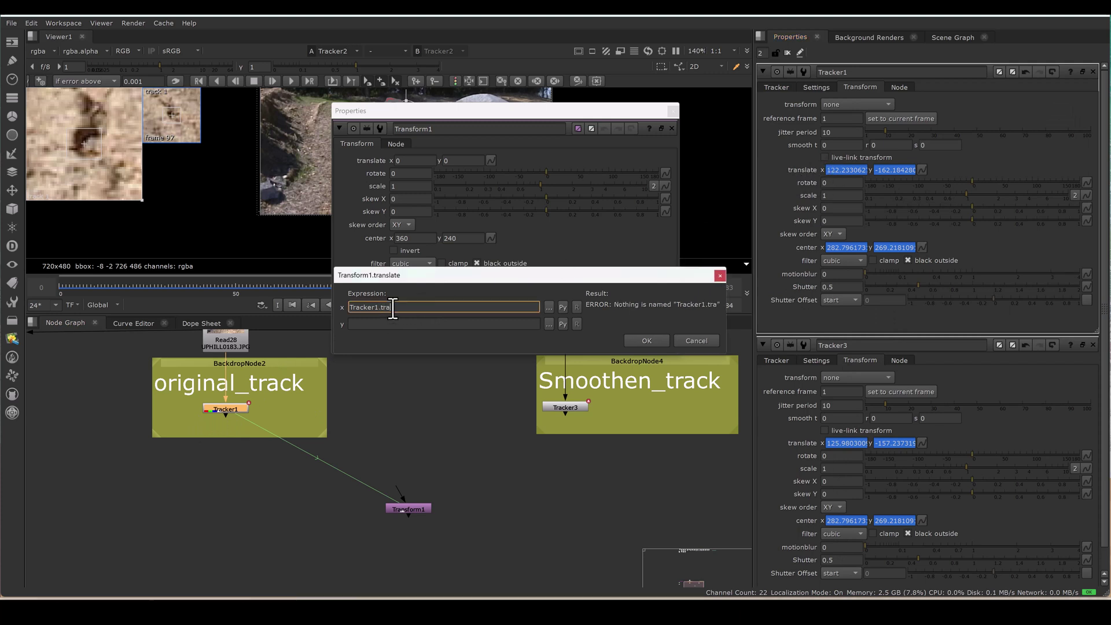
text(nslate.x)
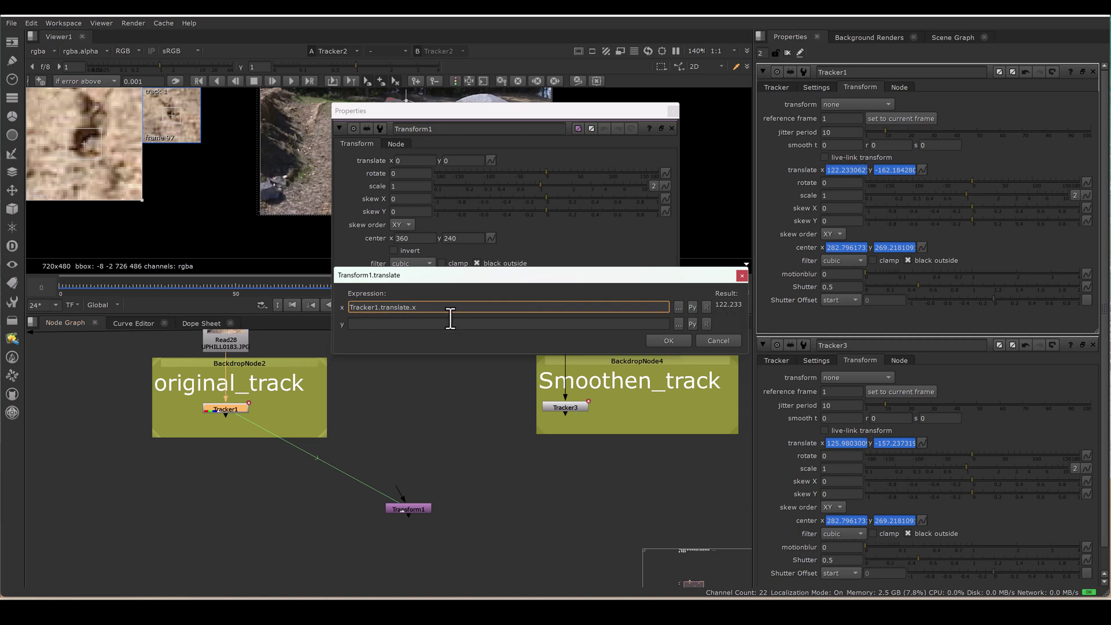
key(BackSpace)
key(BackSpace)
text(.x-Tracker3.tran)
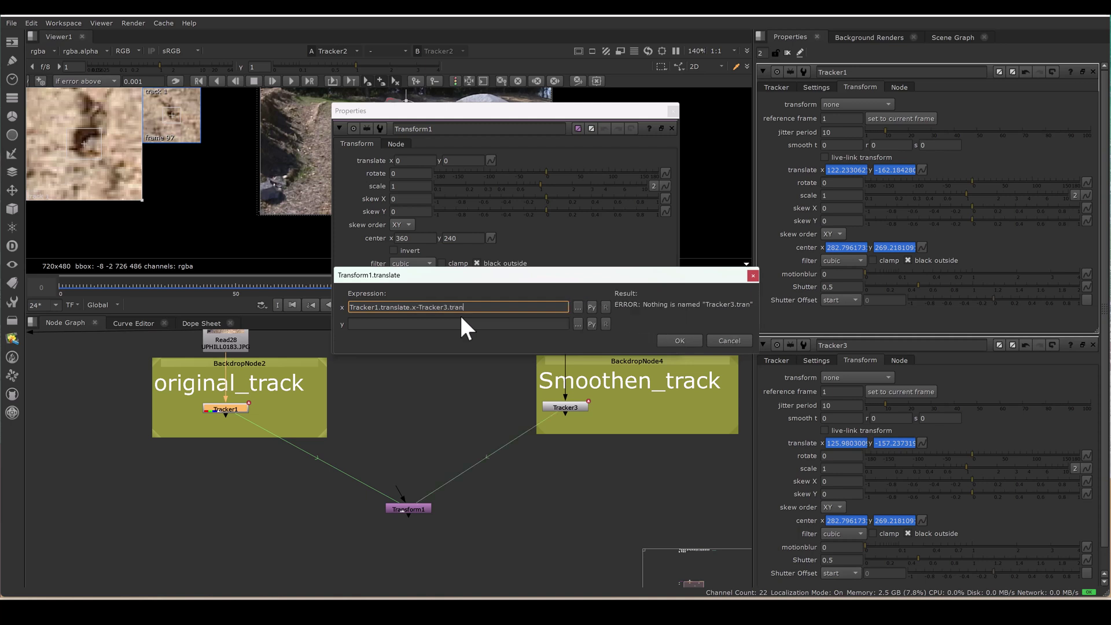
text(slate.x)
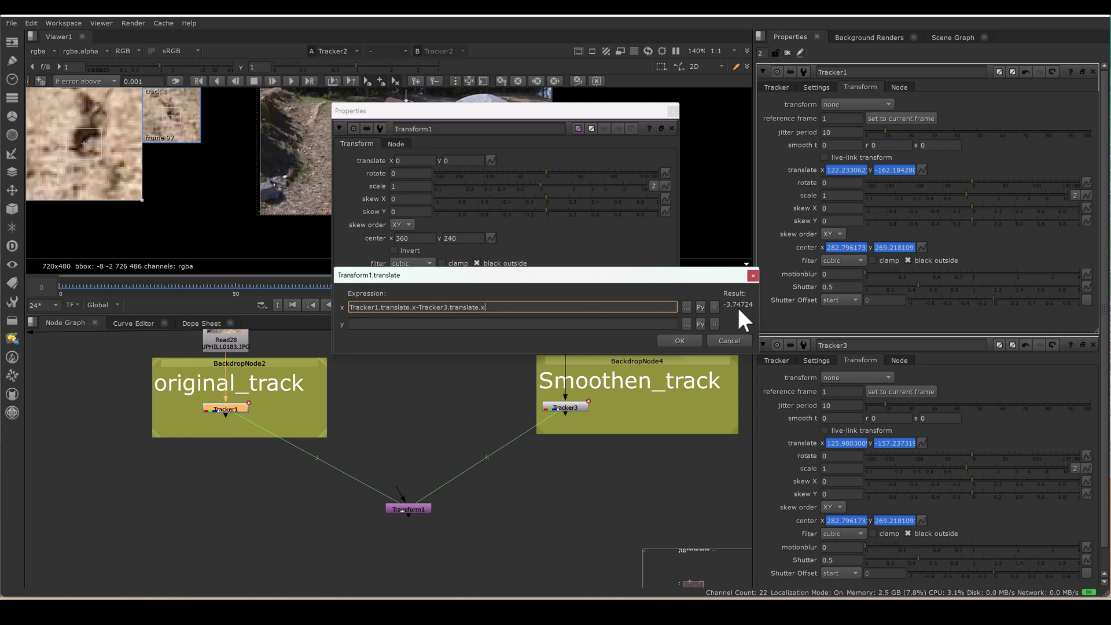
drag(493, 308, 334, 307)
key(ctrl+c)
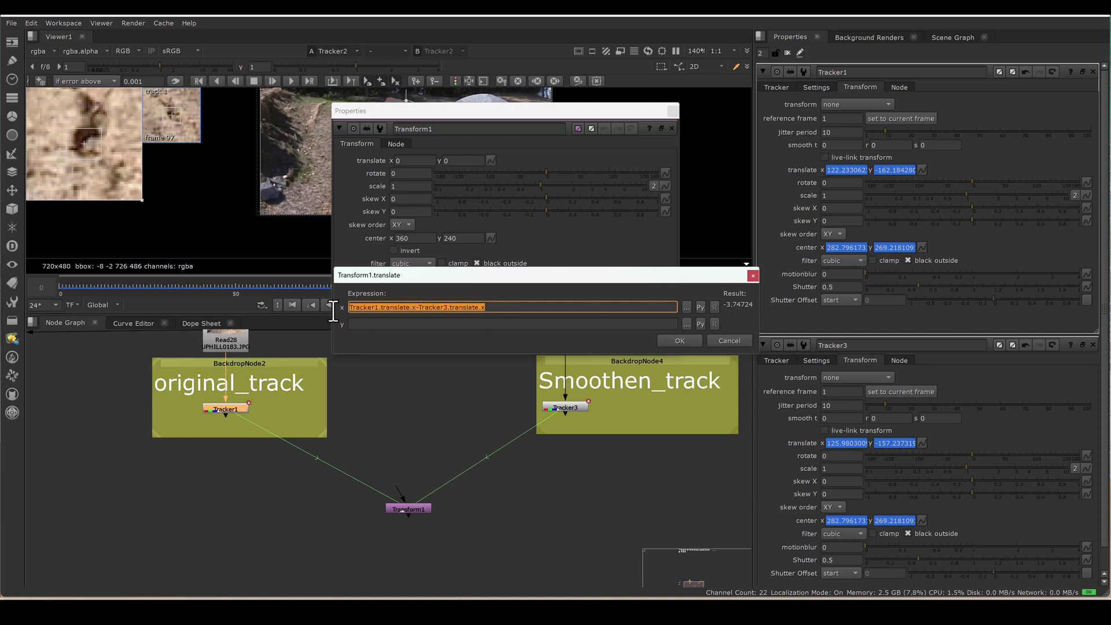
Set the y expression to Tracker1.translate.y-Tracker3.translate.y and confirm.
click(390, 326)
key(ctrl+v)
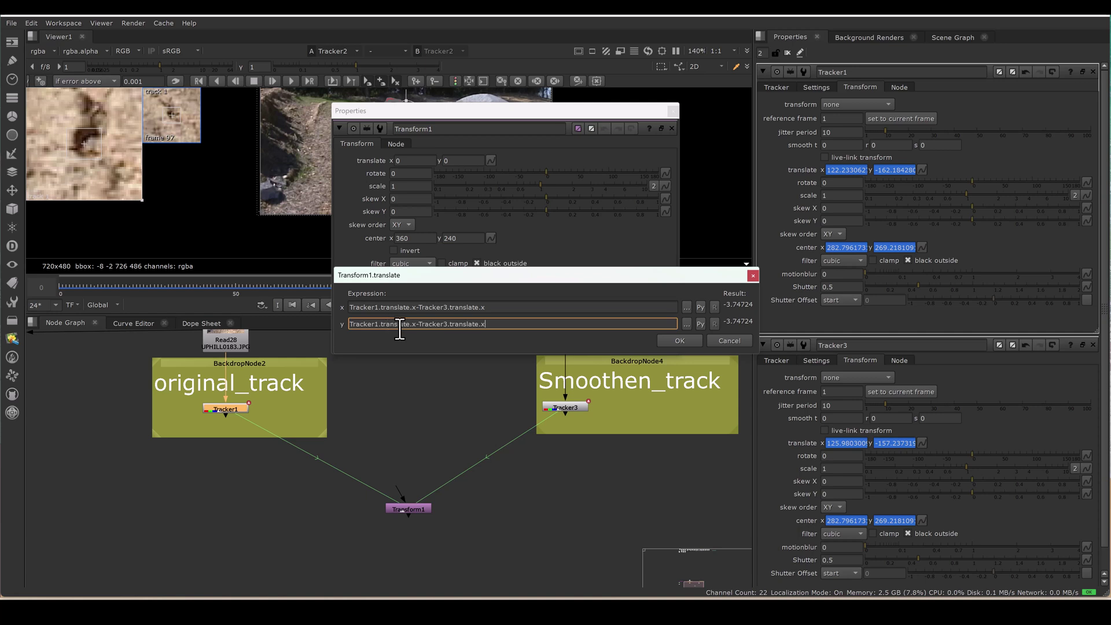
click(415, 324)
key(BackSpace)
text(y)
click(490, 324)
key(BackSpace)
text(y)
click(681, 341)
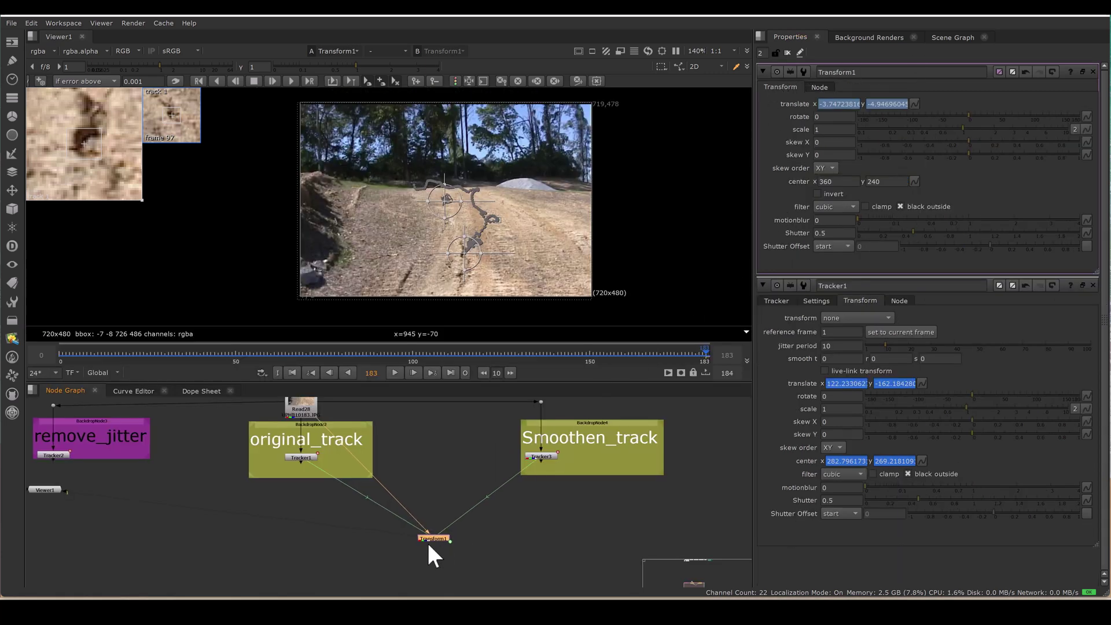
Show Transform1's translate curves in the Curve Editor.
click(915, 104)
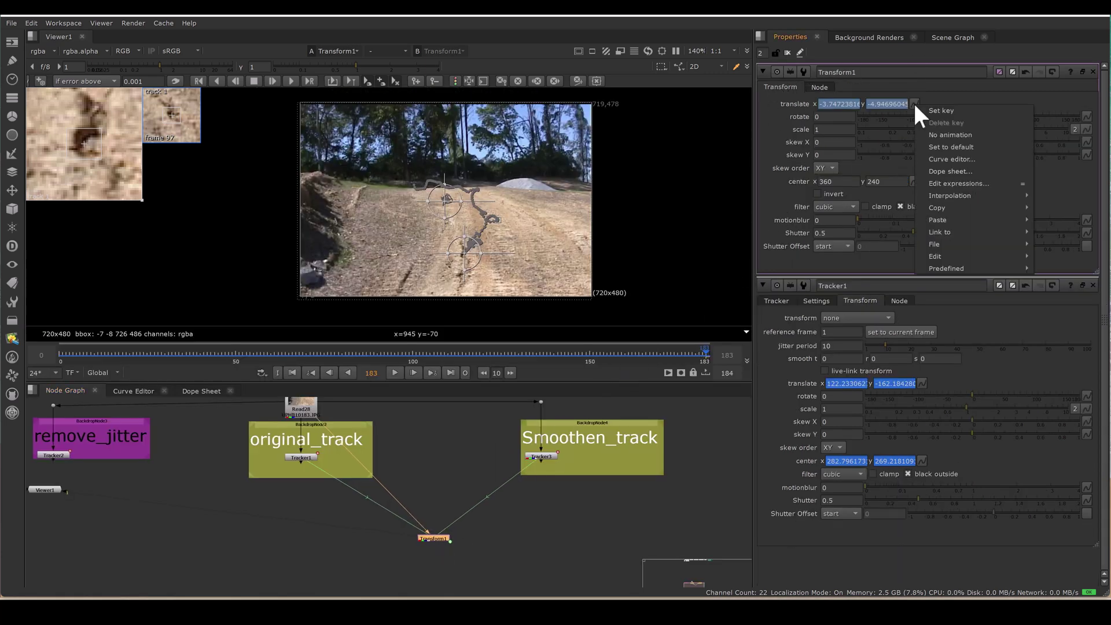
click(957, 158)
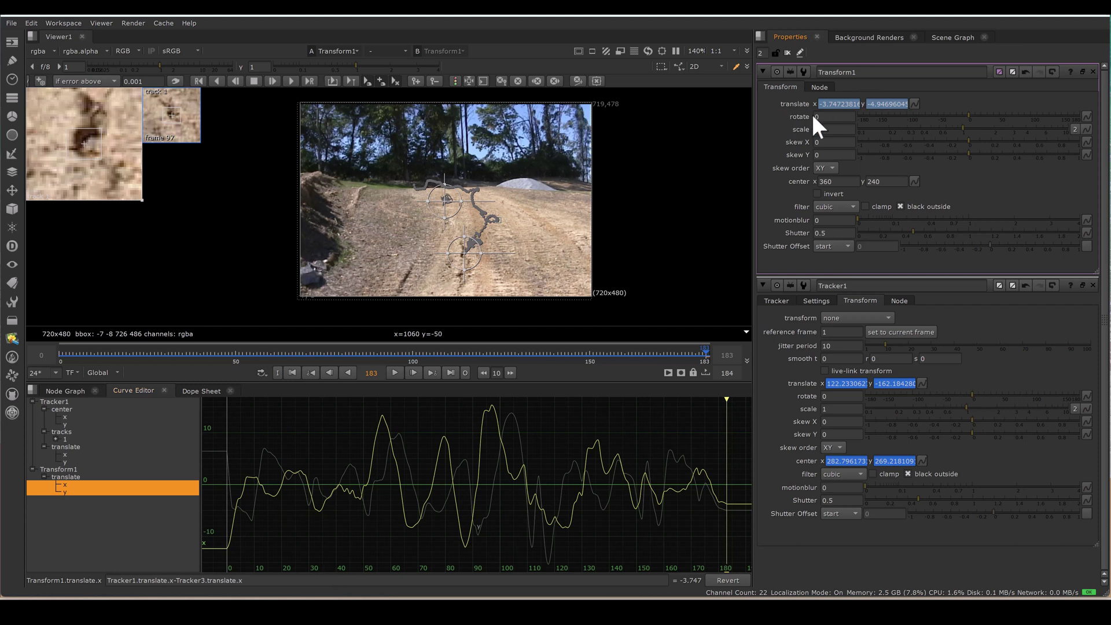
Back in the Node Graph, nudge Transform1 into place, deselect it, and play the stabilised footage.
click(67, 391)
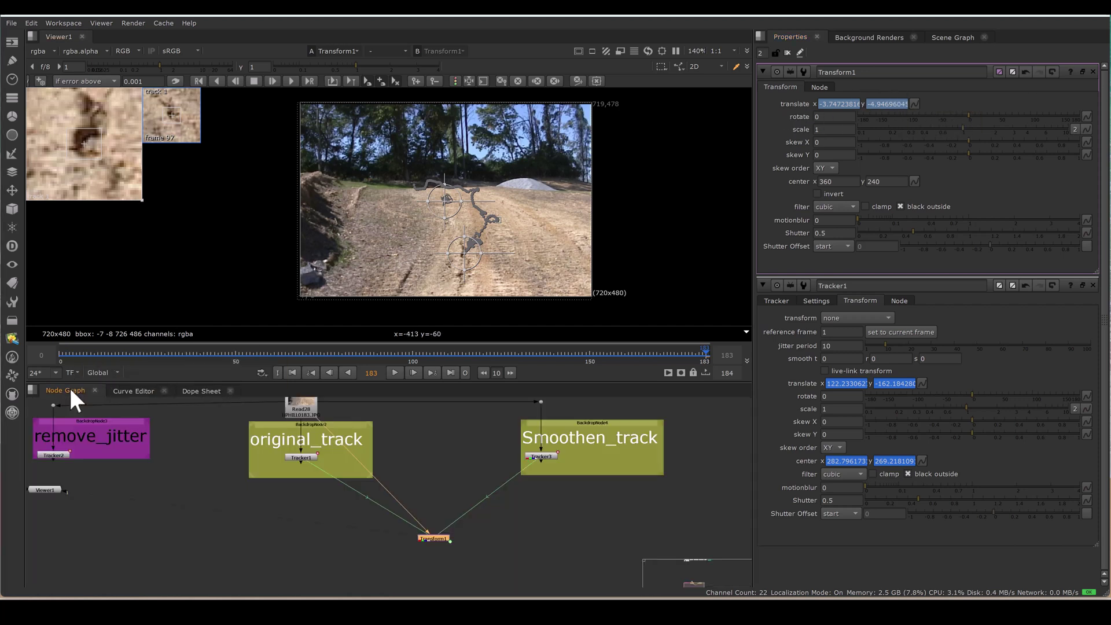
drag(429, 537, 432, 537)
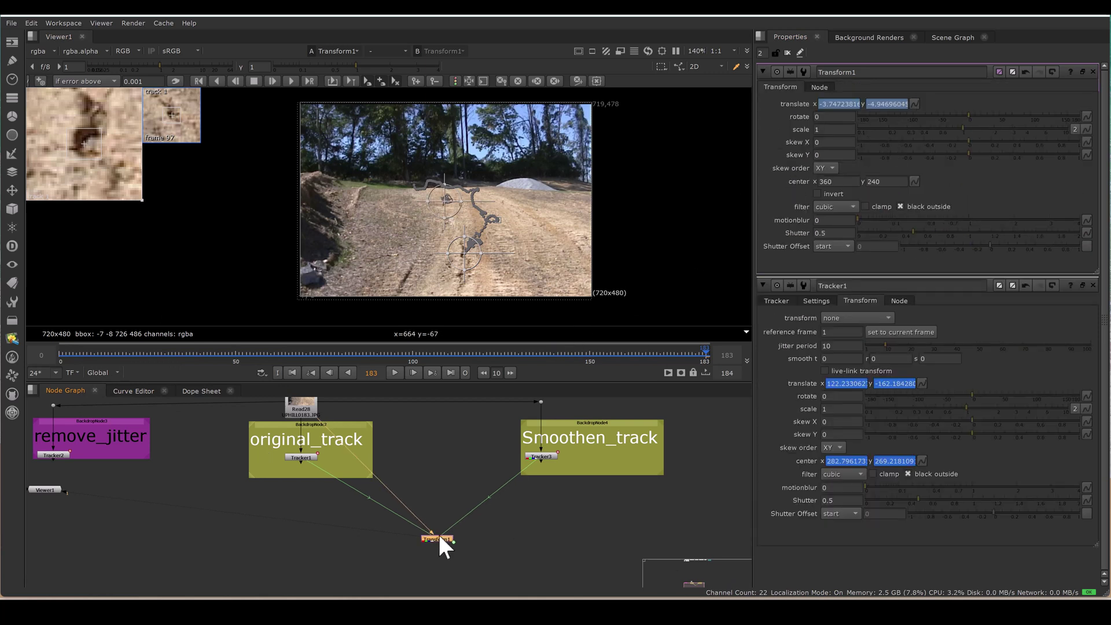
drag(438, 536, 443, 532)
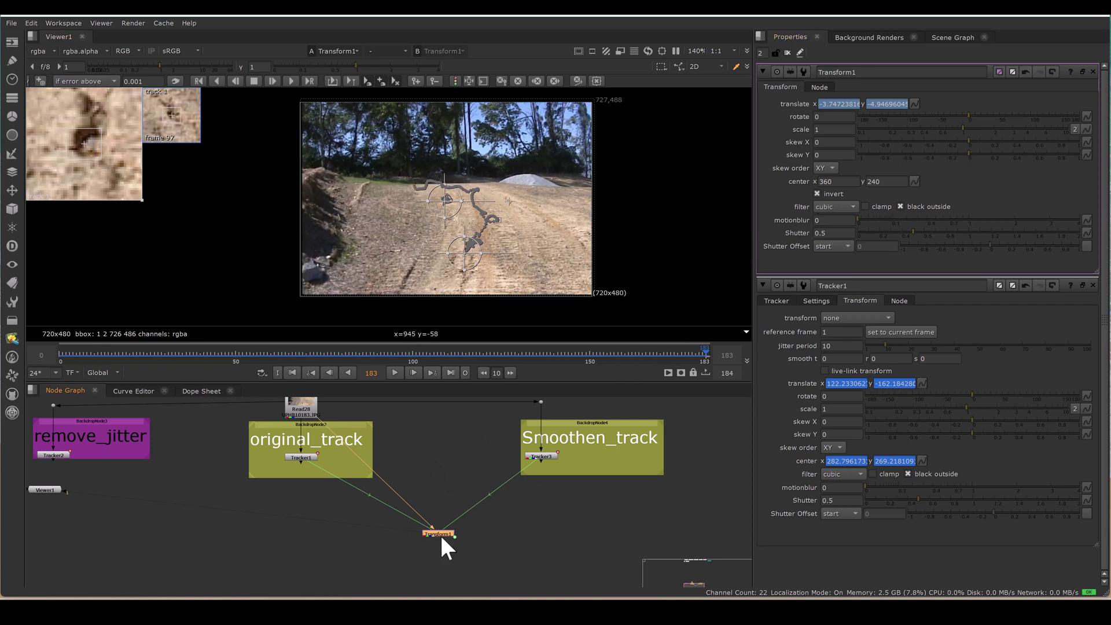
click(489, 541)
key(l)
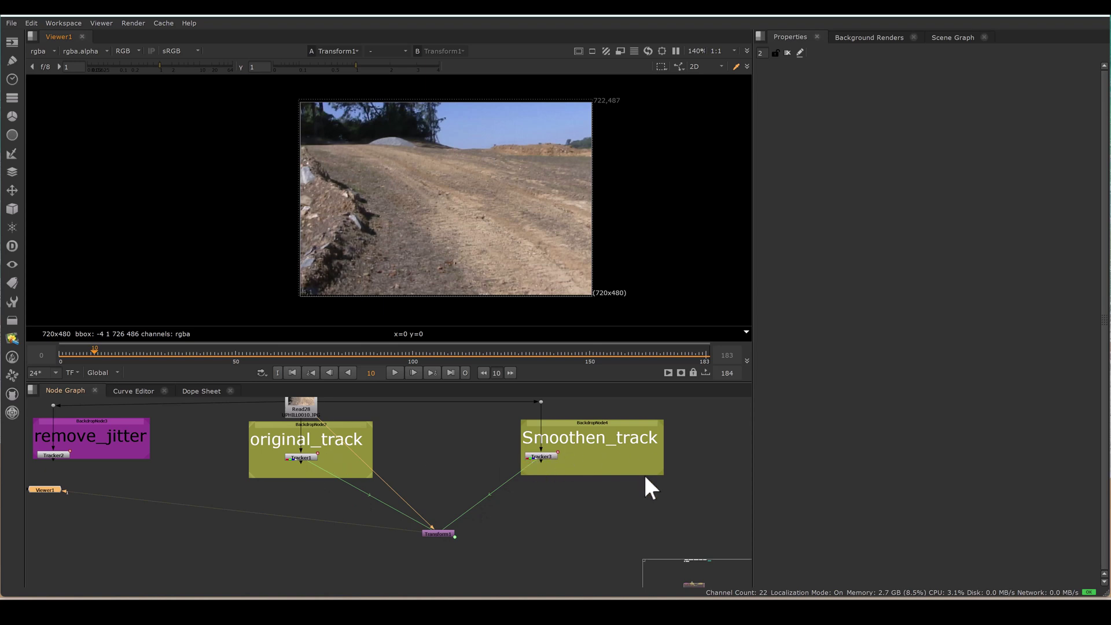
scroll(444, 531, up, 2)
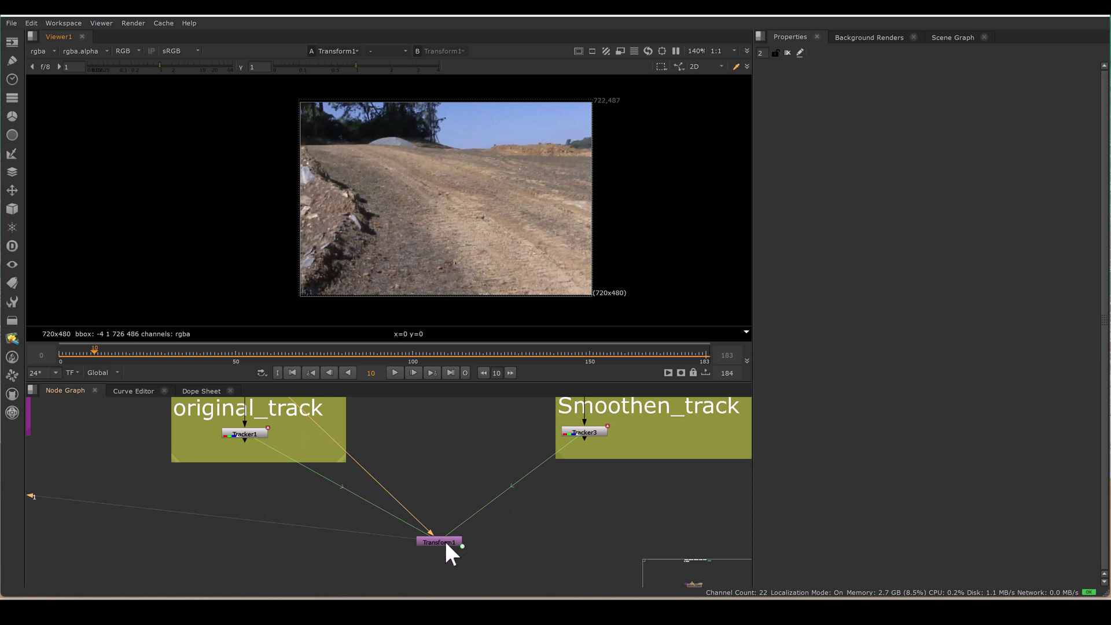
Generate translate keyframes on Transform1 for frames 0–183 at increment 1.
scroll(444, 539, down, 1)
double_click(443, 539)
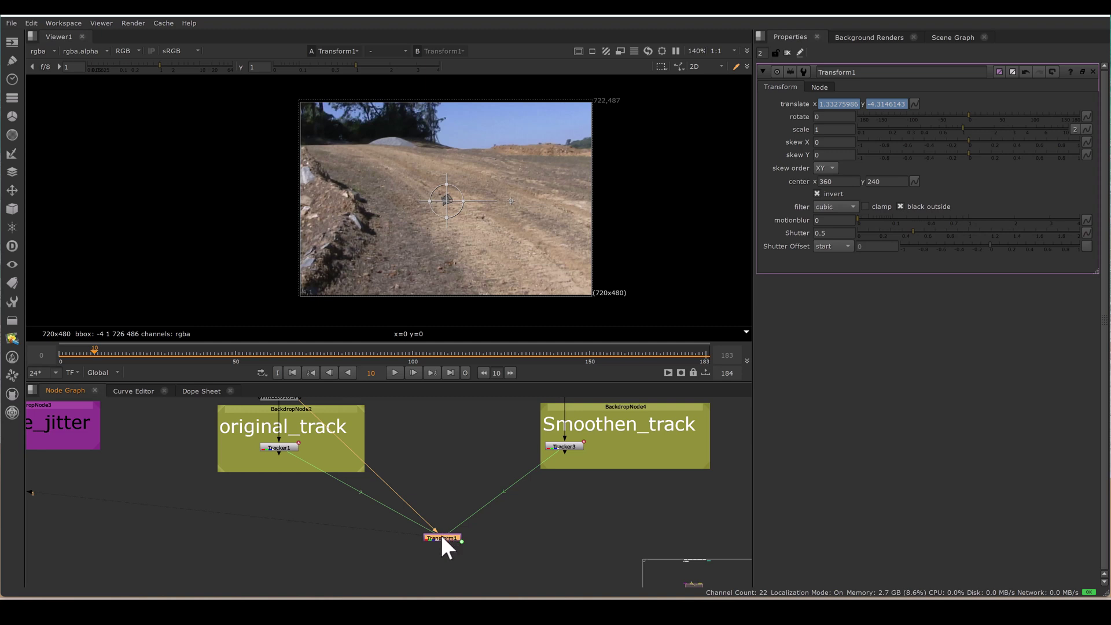
right_click(914, 104)
mouse_move(946, 255)
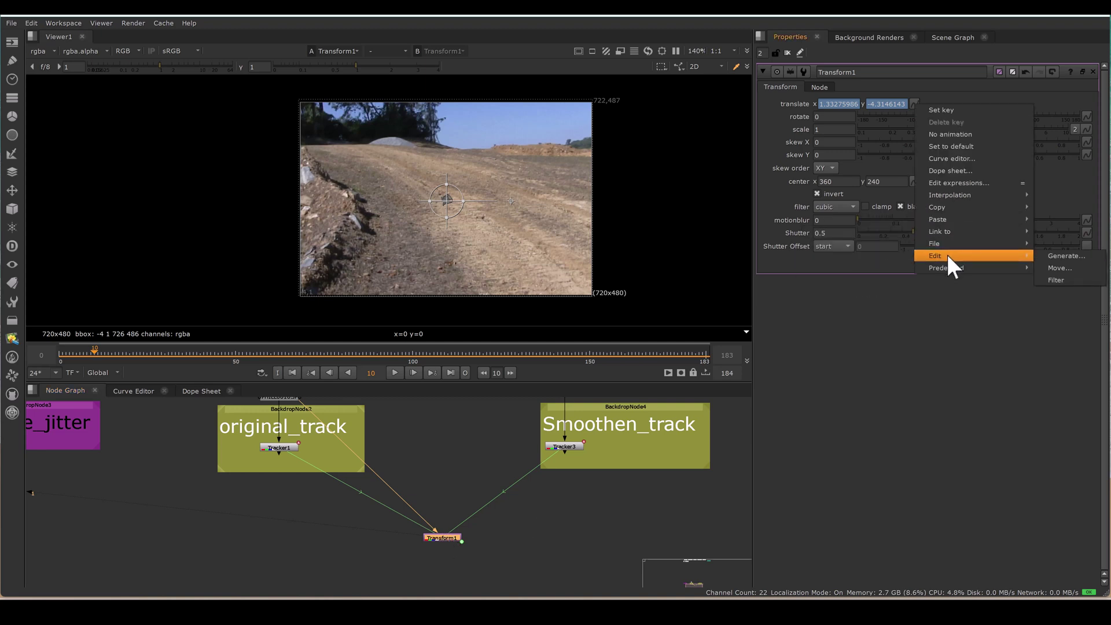
click(1055, 257)
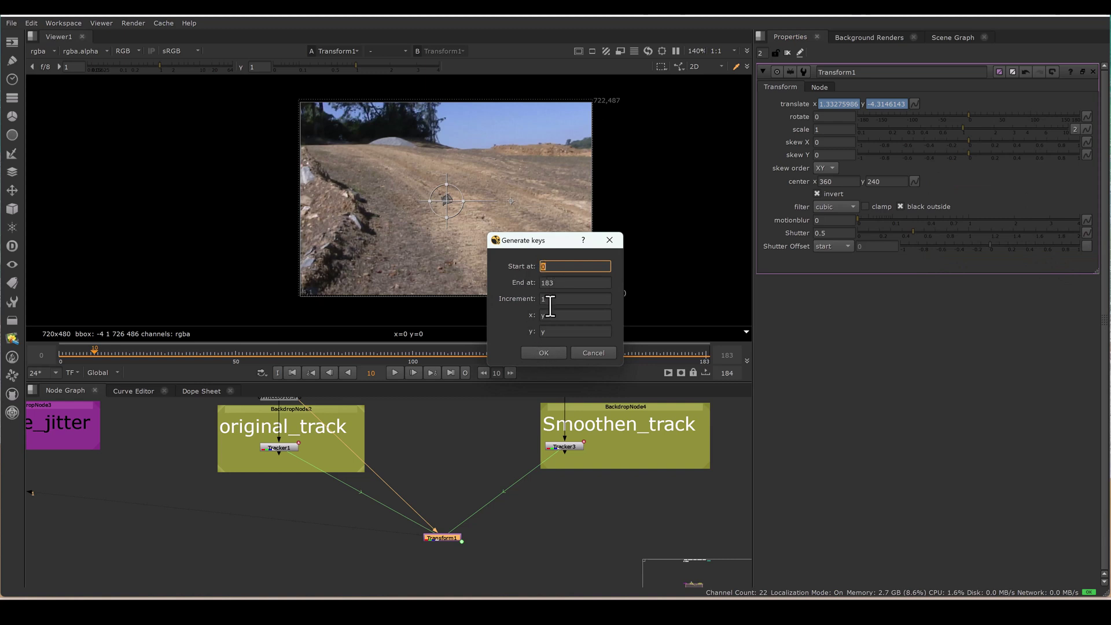
click(543, 351)
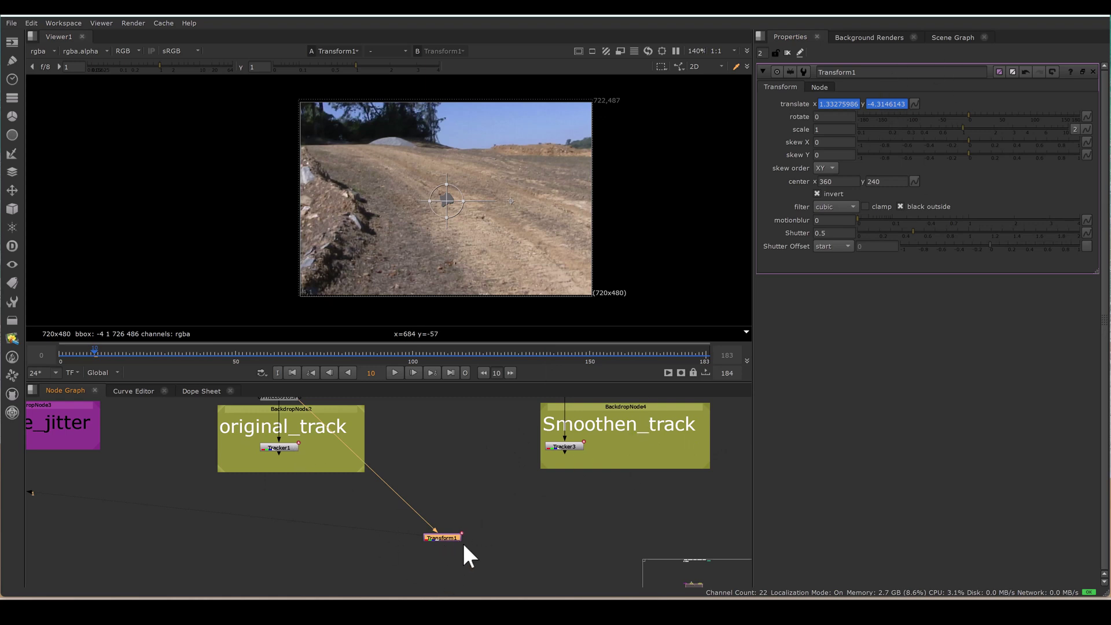
Select Transform1 and play its baked, inverted output to review the stabilised road footage.
click(492, 491)
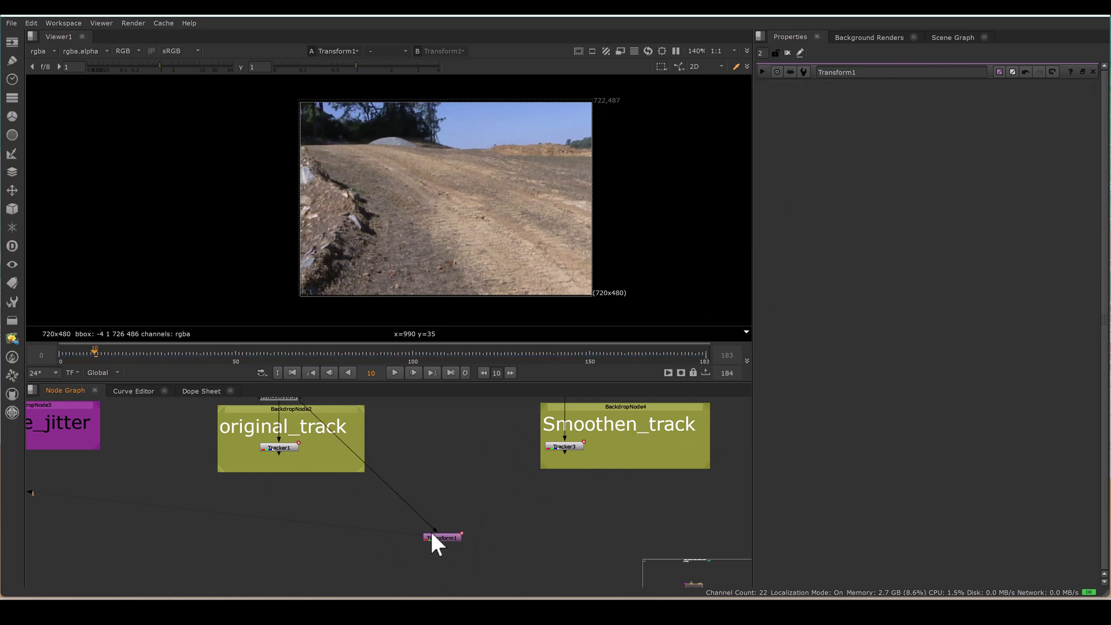
drag(437, 541, 443, 532)
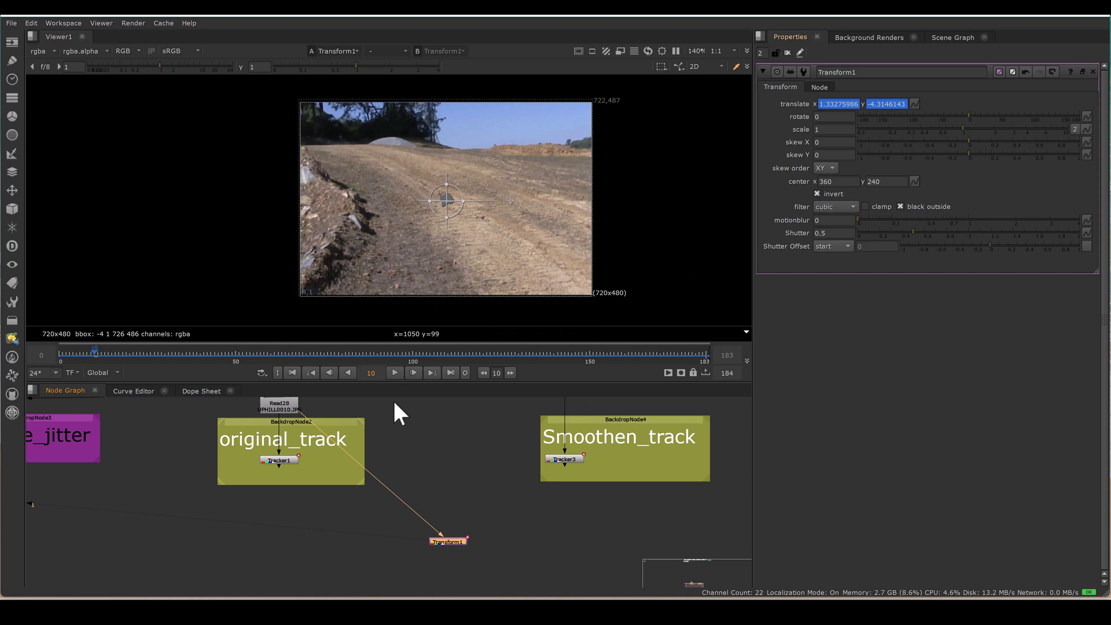
click(395, 373)
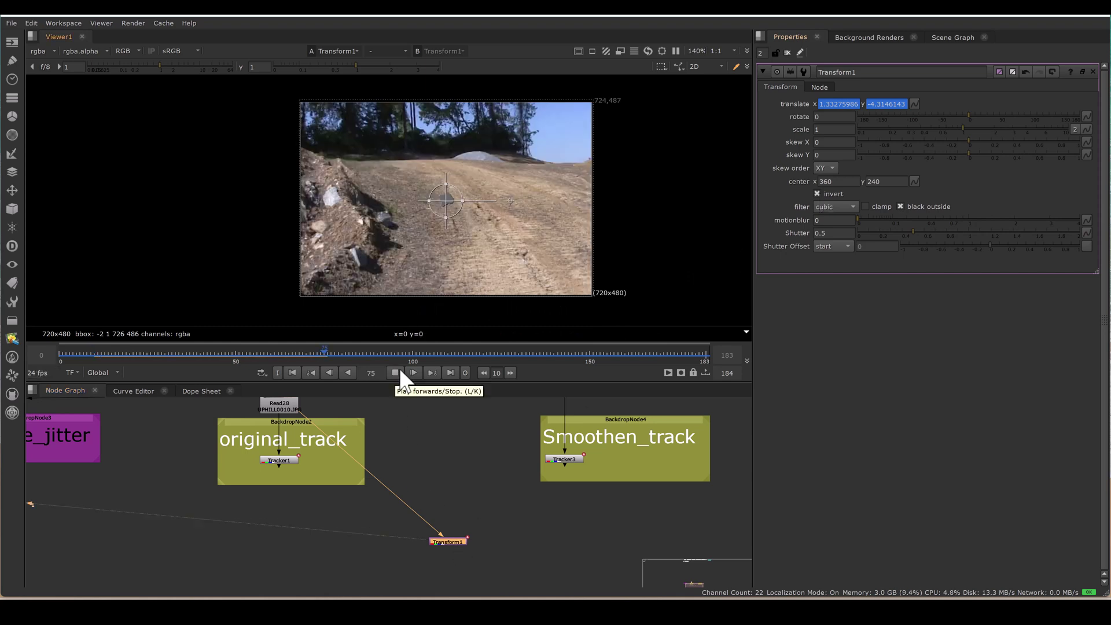